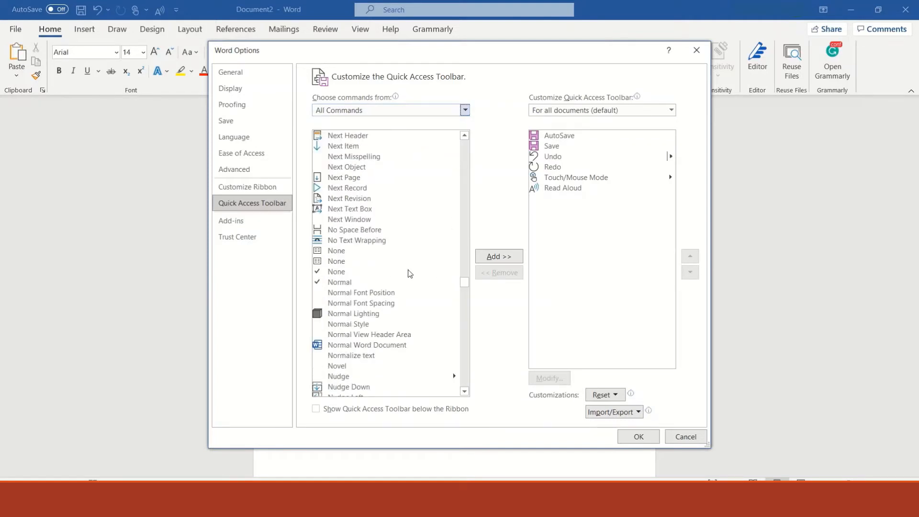
Add the Speak command from All Commands to the Quick Access Toolbar and apply the change
scroll(408, 272, "down", 20)
scroll(467, 334, "down", 20)
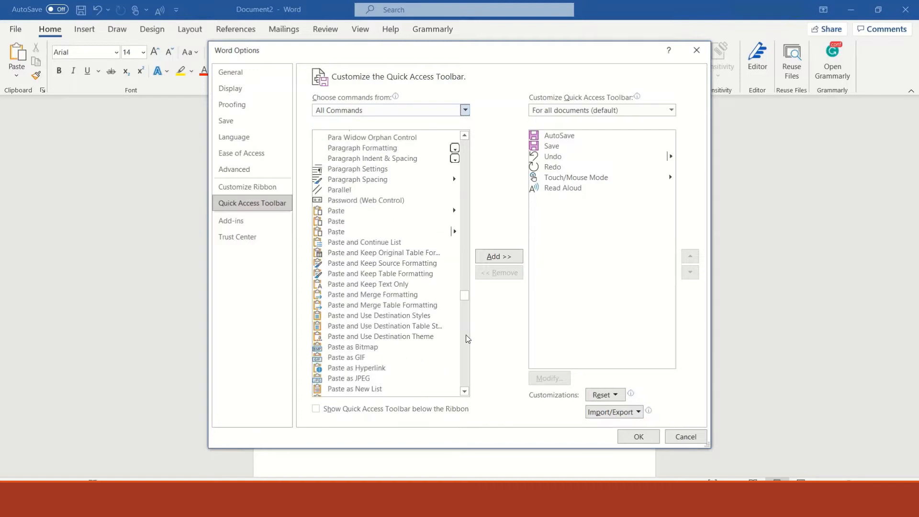
left_click(359, 355)
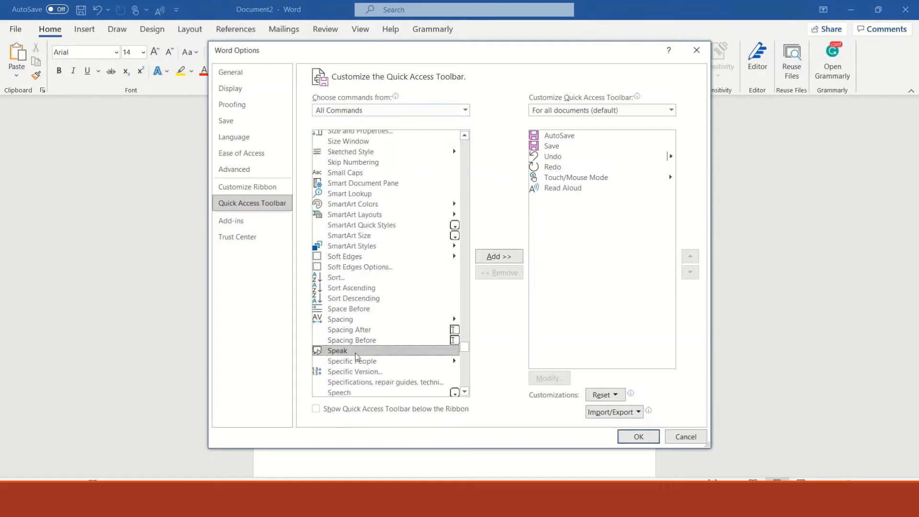
left_click(497, 257)
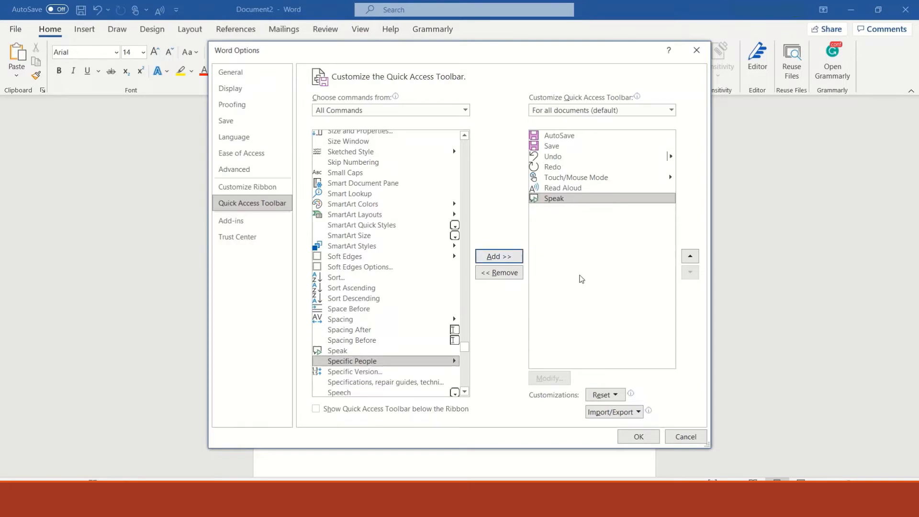
left_click(641, 435)
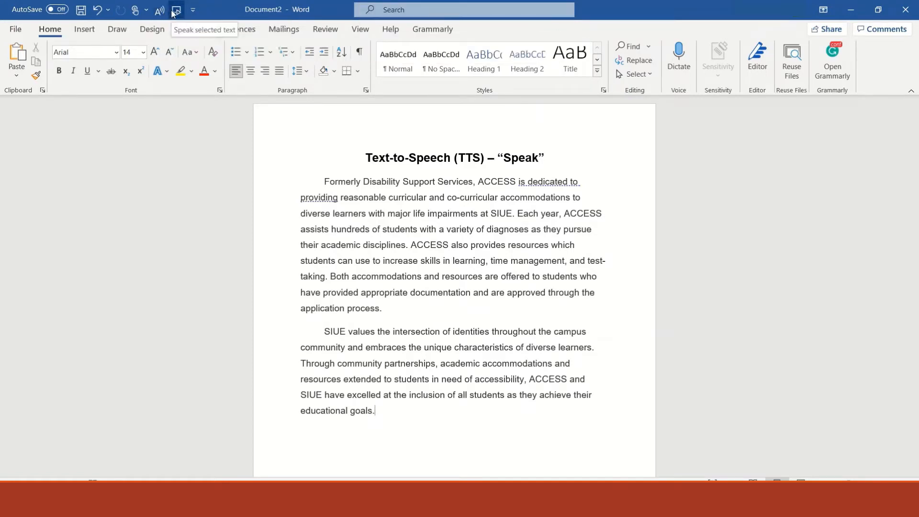
Select the title and both paragraphs, have them read aloud with Speak, stop the reading and clear the selection
left_click_drag(305, 173, 479, 433)
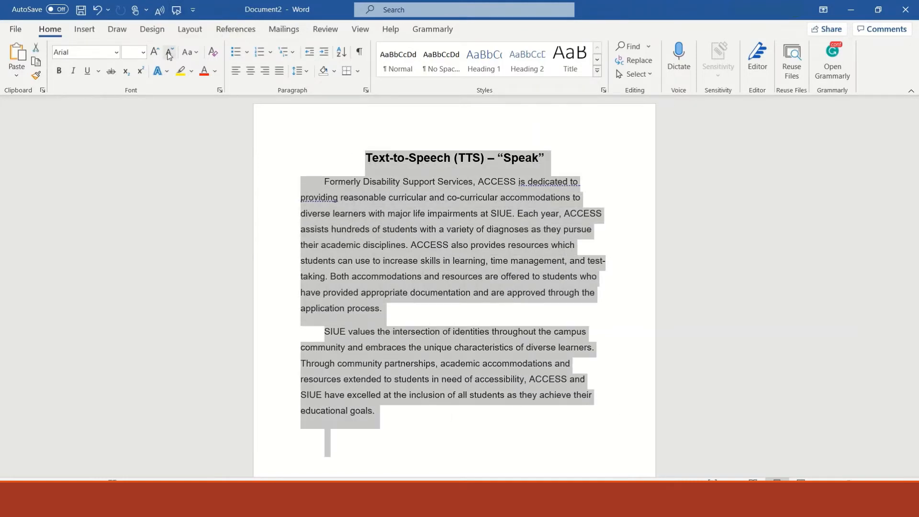
left_click(175, 14)
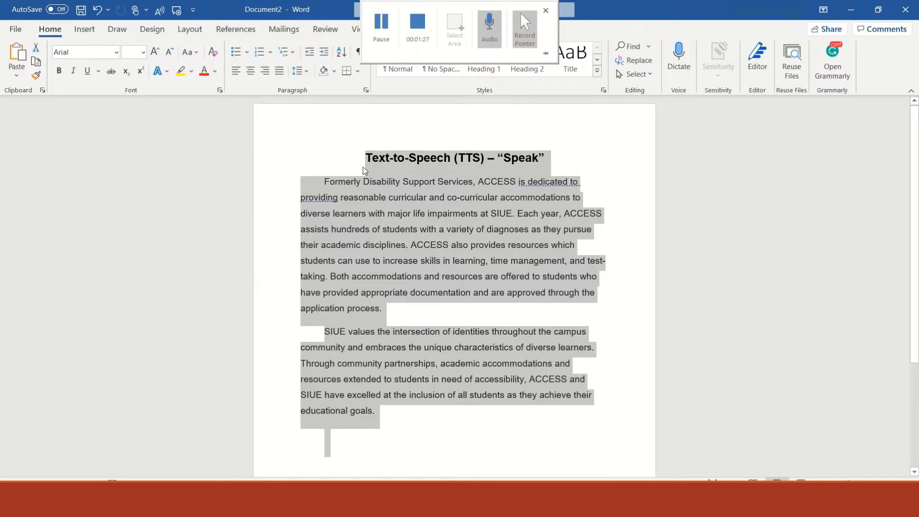
left_click(176, 12)
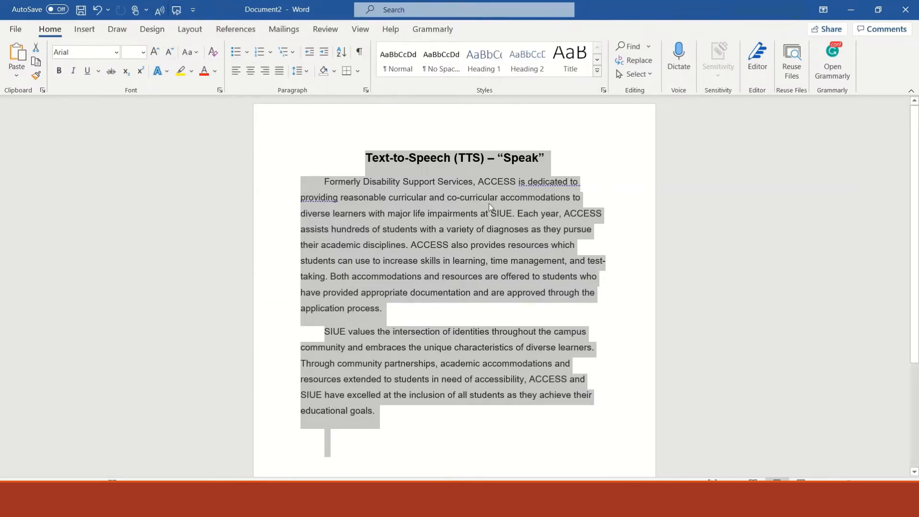
left_click(551, 166)
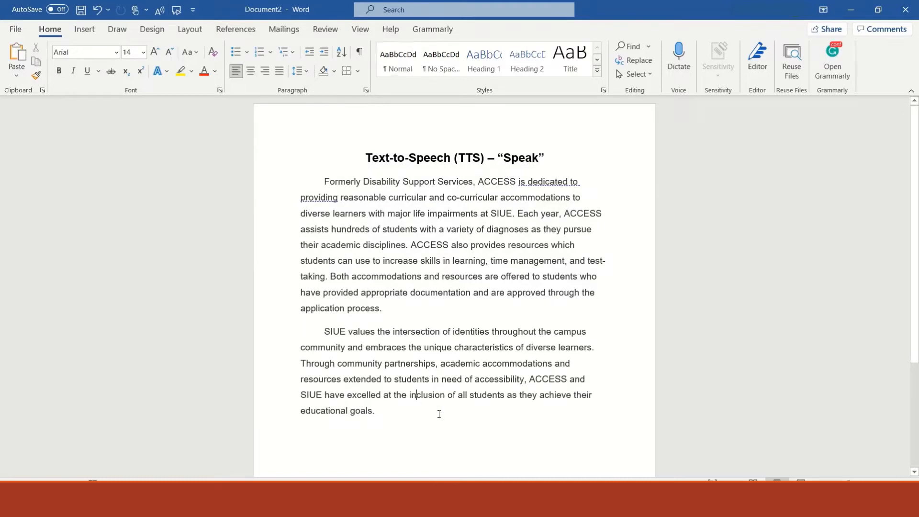
left_click(401, 428)
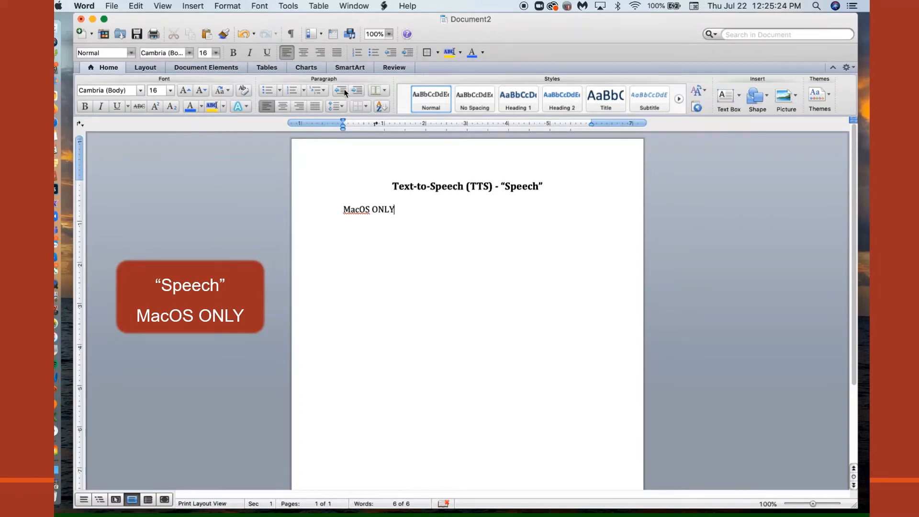
In the Mac's System Preferences, enable "Speak selected text when the key is pressed" in the Speech accessibility settings
left_click(59, 6)
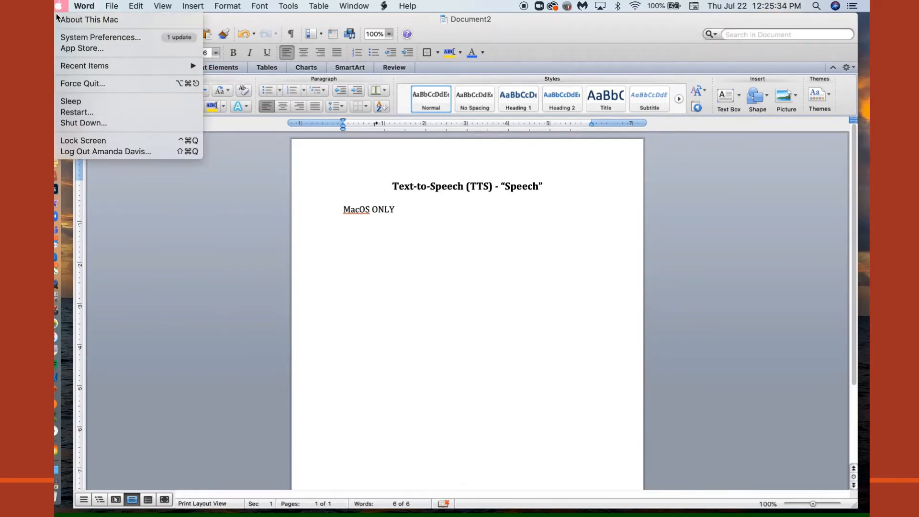
left_click(79, 38)
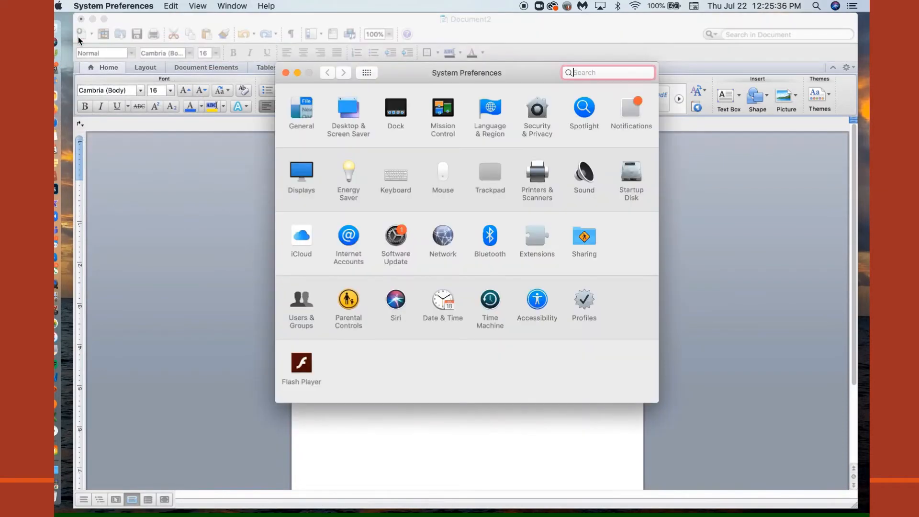
left_click(538, 298)
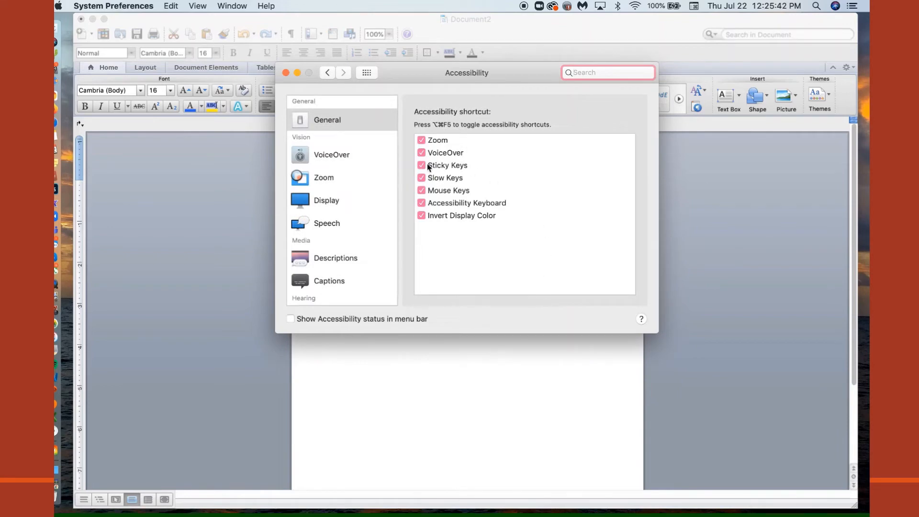
left_click(356, 227)
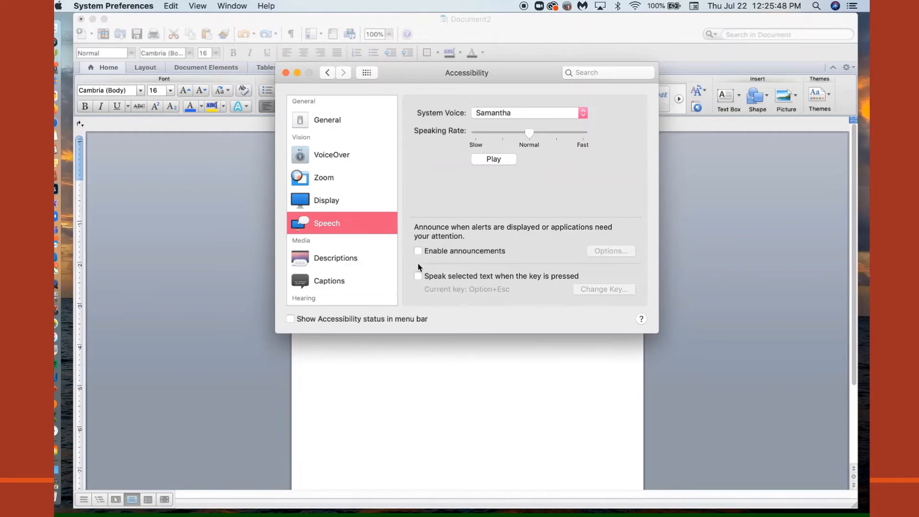
left_click(418, 276)
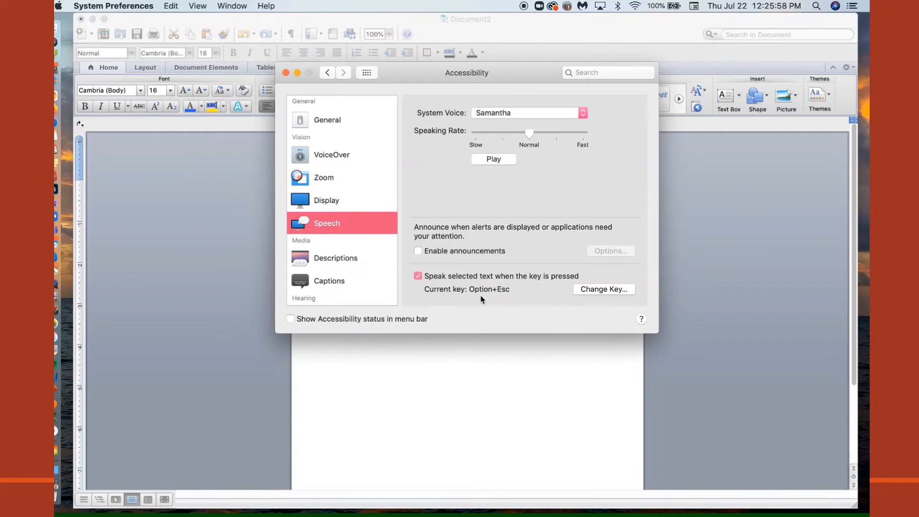
Switch back to the Word document and select the title line "Text-to-Speech (TTS) - "Speech""
left_click(467, 365)
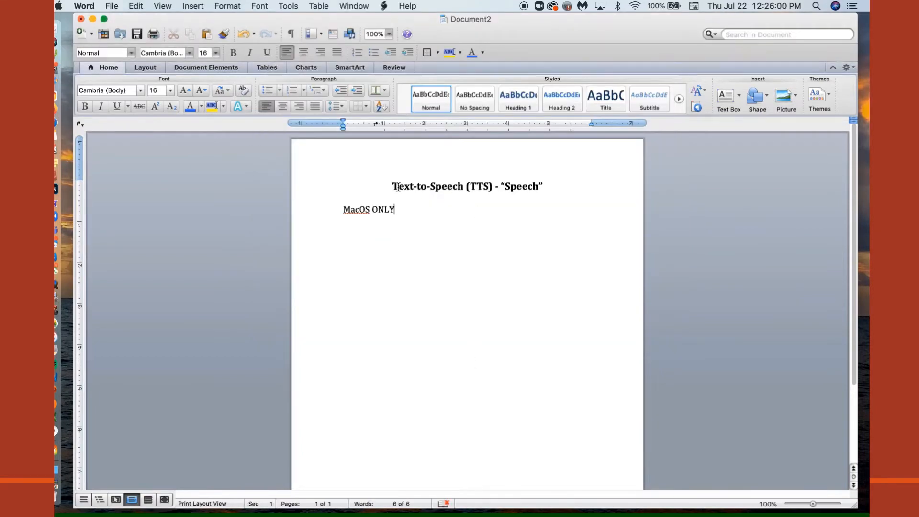
left_click_drag(390, 187, 547, 186)
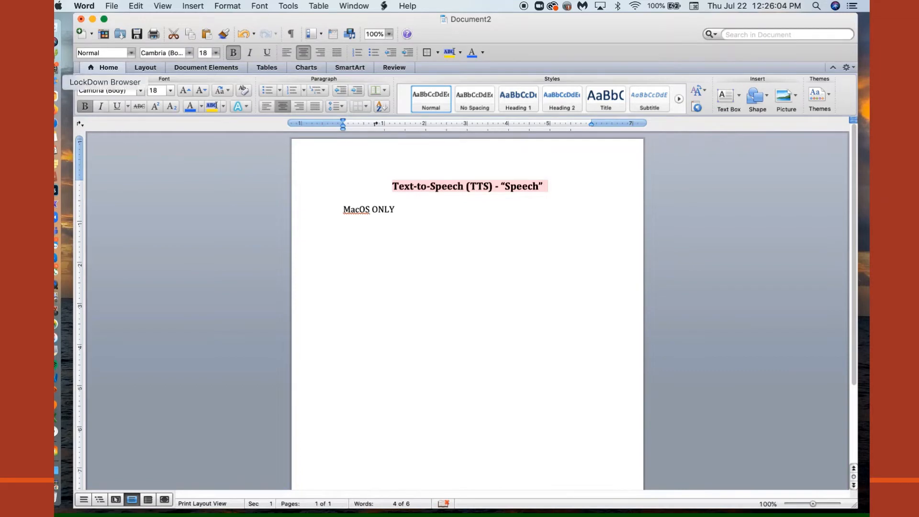
Switch to System Preferences, view the key combination for speaking selected text, and cancel the dialog
left_click(66, 67)
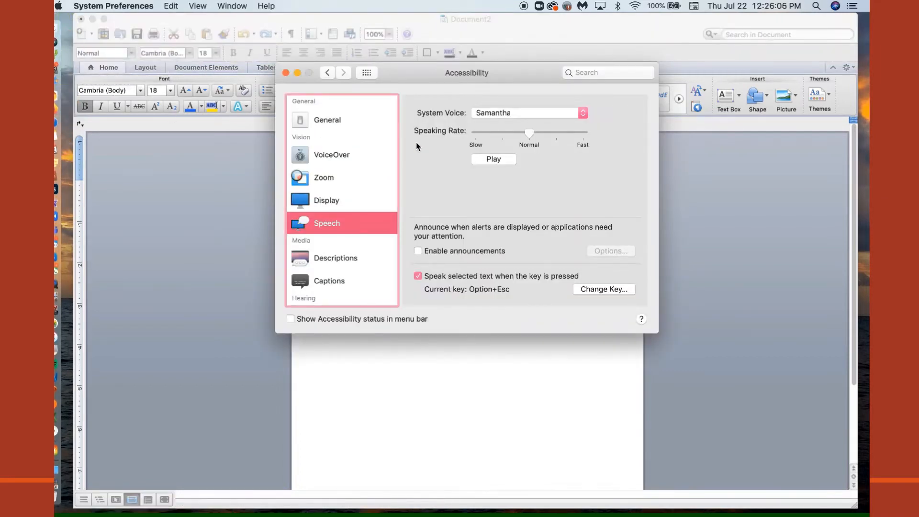
left_click(607, 289)
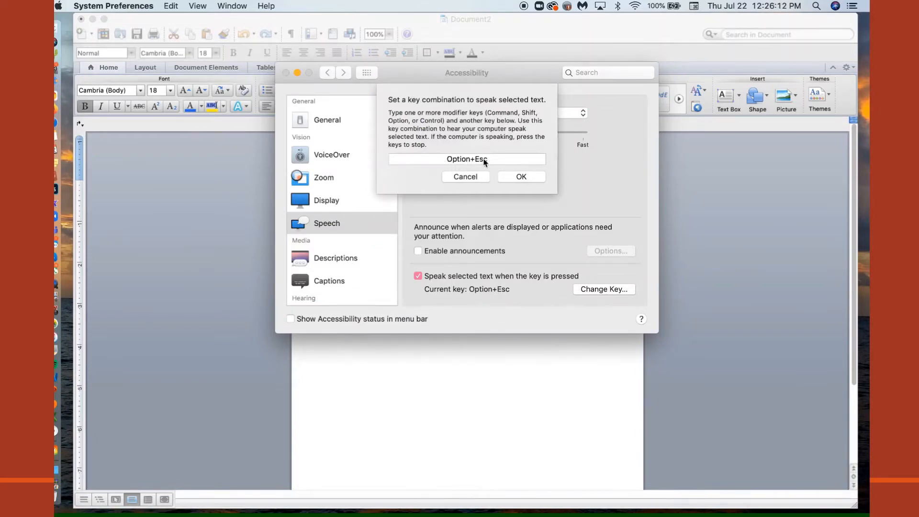
left_click(467, 178)
Choose Samantha as the system voice and adjust the speaking rate around Normal
left_click(535, 115)
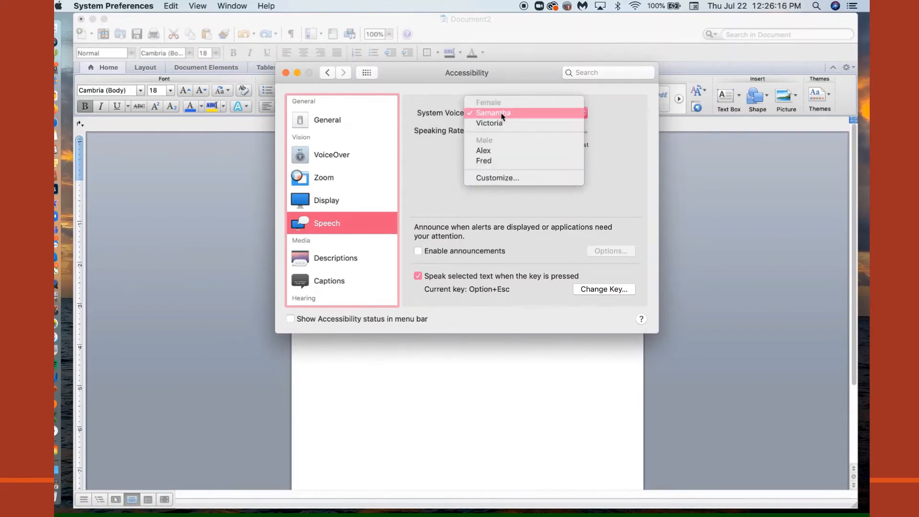
left_click(493, 114)
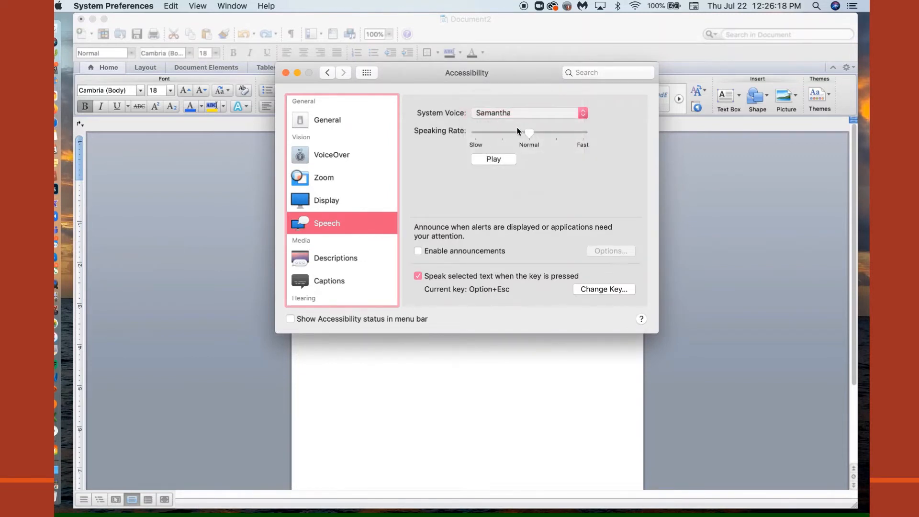
mouse_move(534, 136)
left_mouse_down()
mouse_move(570, 133)
mouse_move(524, 137)
left_mouse_up()
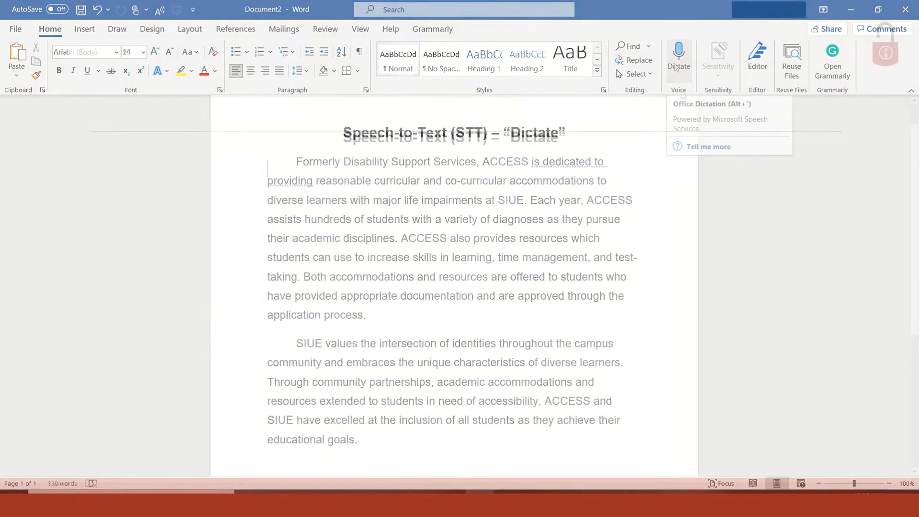
Start Dictate in the Word document, dictate "when you open the dictate function it is", and pause the microphone
left_click(676, 67)
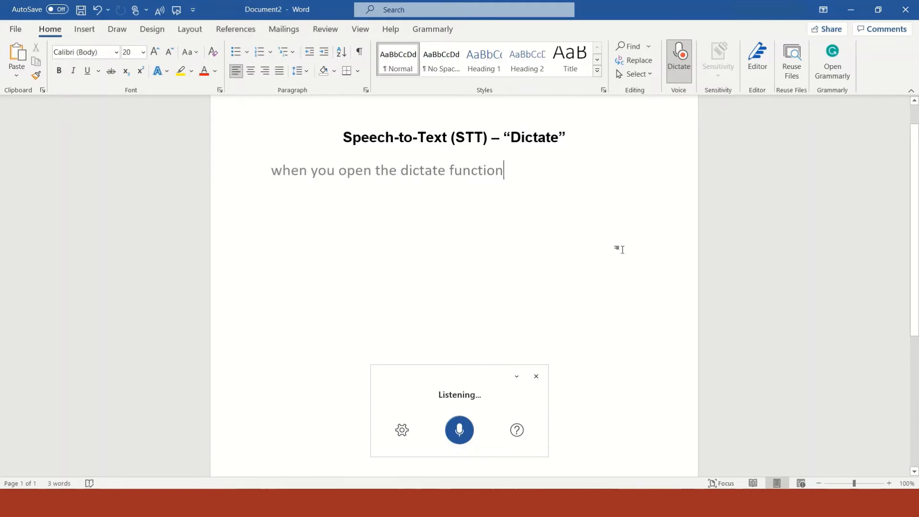
left_click(459, 430)
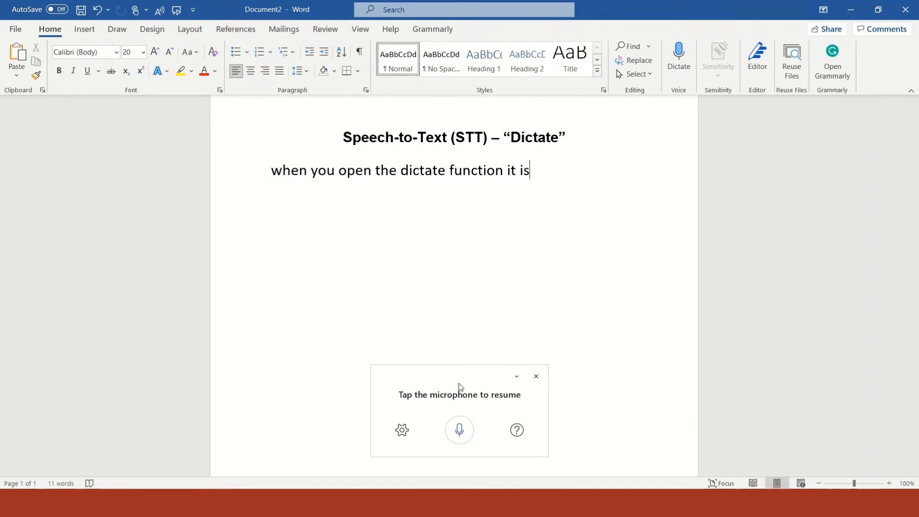
Review the dictation settings, and examine the punctuation phrases under "What can I say?" in the dictation help
left_click(403, 431)
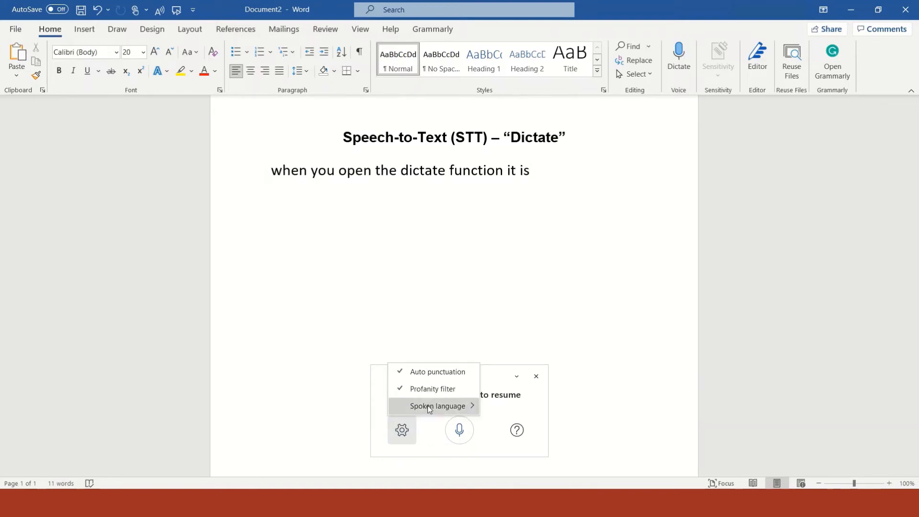
mouse_move(427, 406)
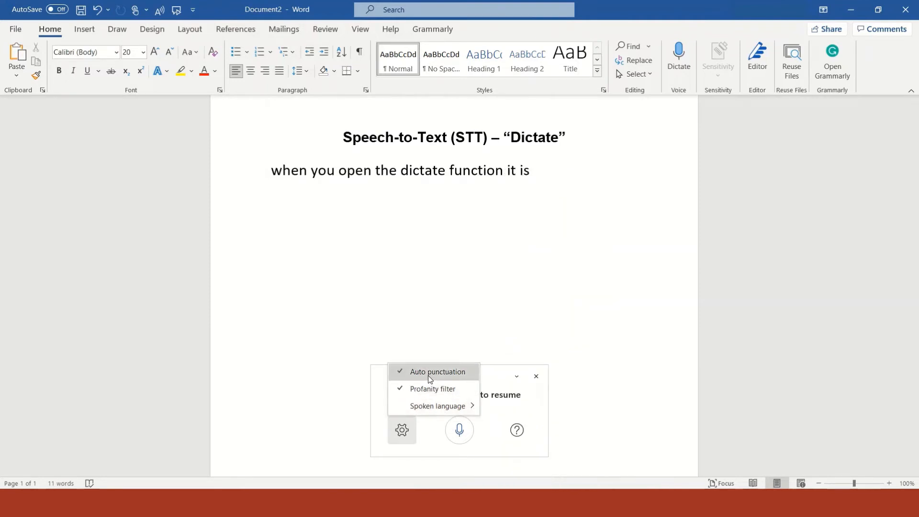
left_click(516, 431)
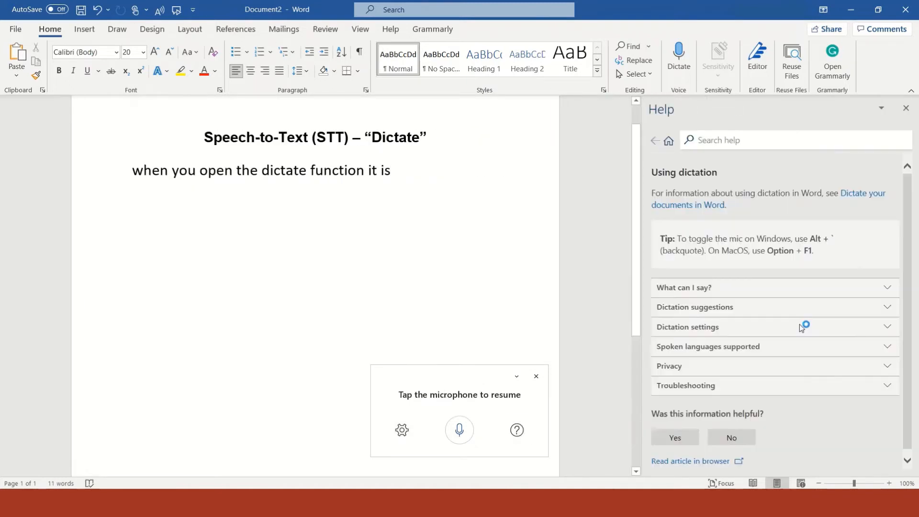
scroll(759, 203, "down", 1)
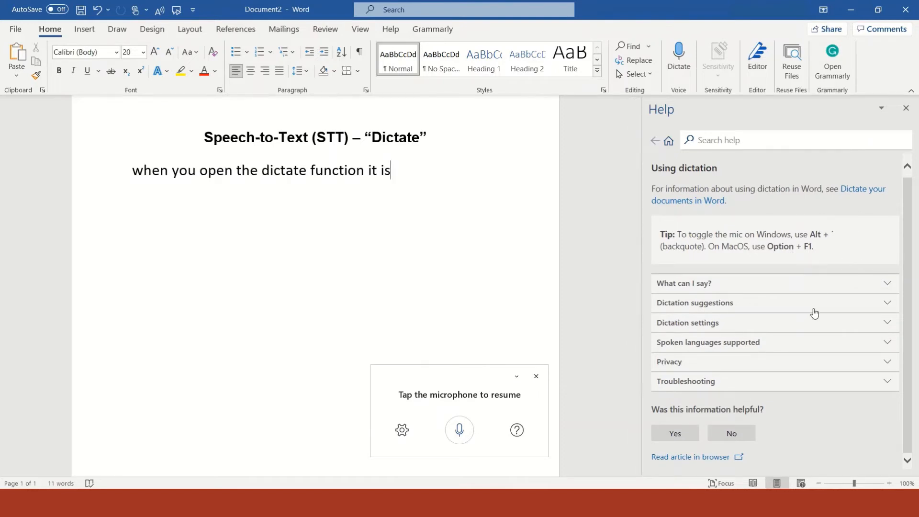
left_click(788, 285)
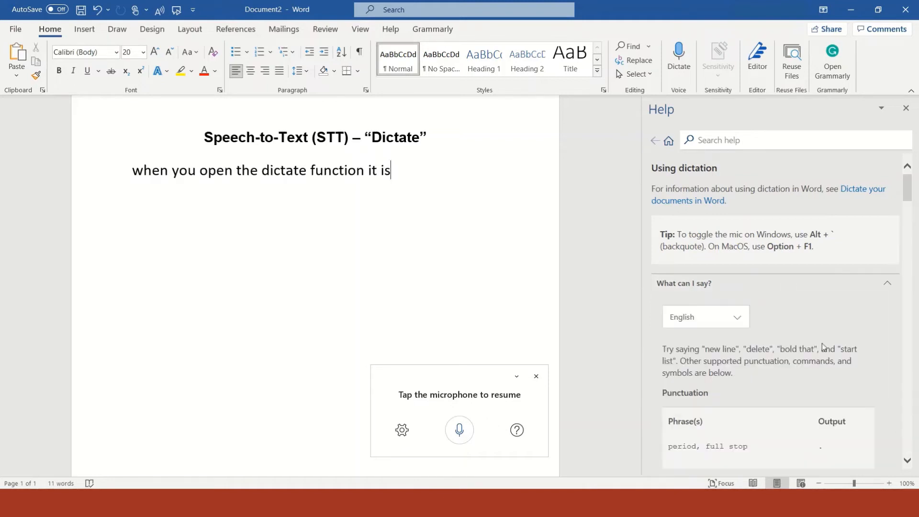
scroll(727, 277, "down", 3)
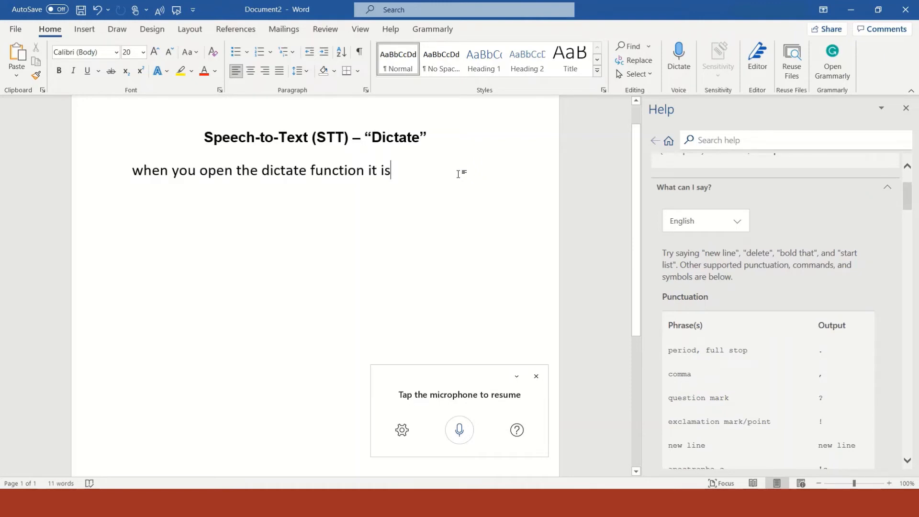
Format the dictated line as a bulleted list item and add an empty bullet below it
left_click(235, 52)
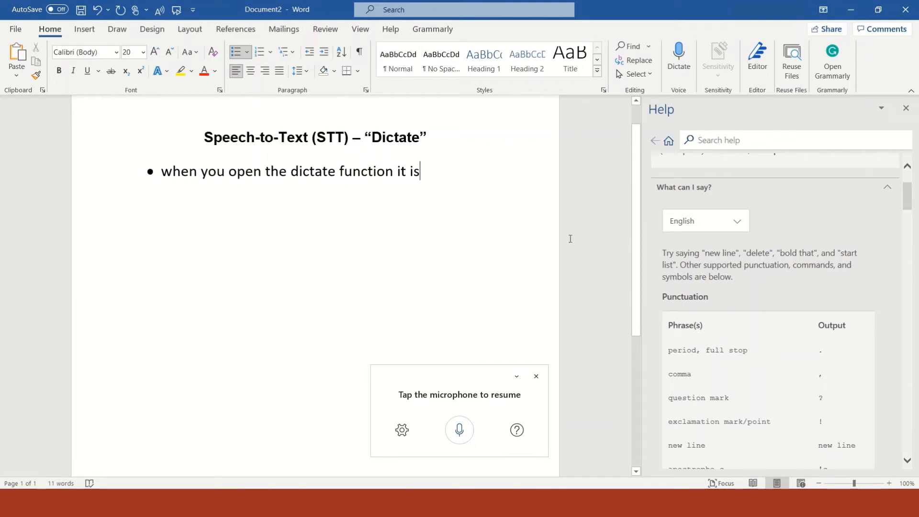
key("Return")
Read through the remaining dictation commands in the help, from punctuation and editing to comments, currency and emoji phrases
scroll(778, 260, "down", 1)
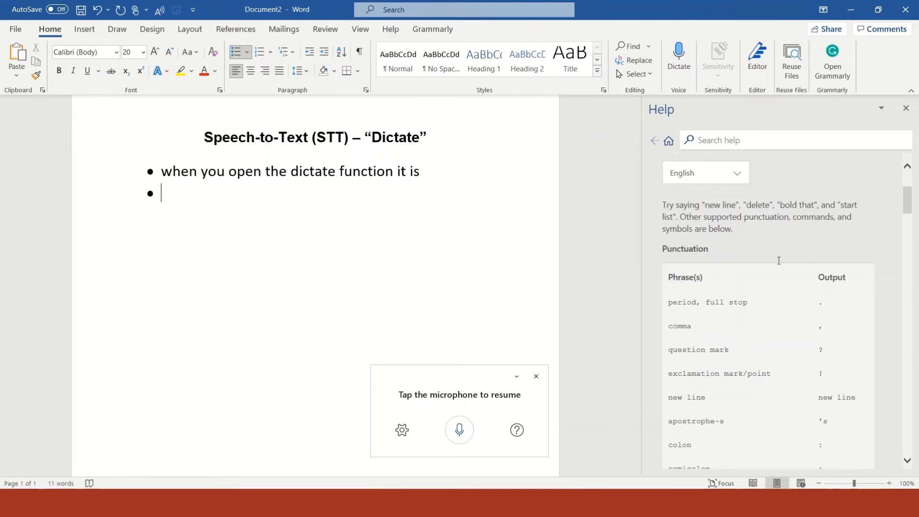
scroll(778, 260, "down", 10)
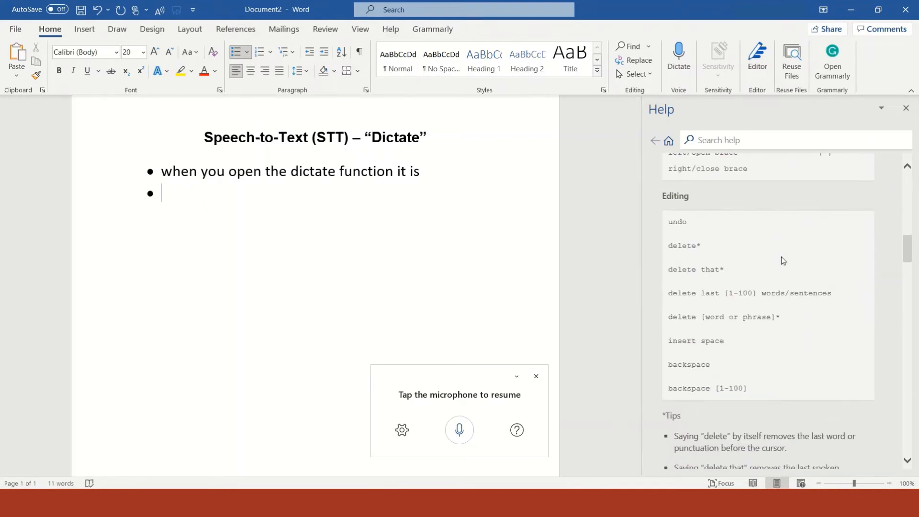
scroll(781, 257, "down", 10)
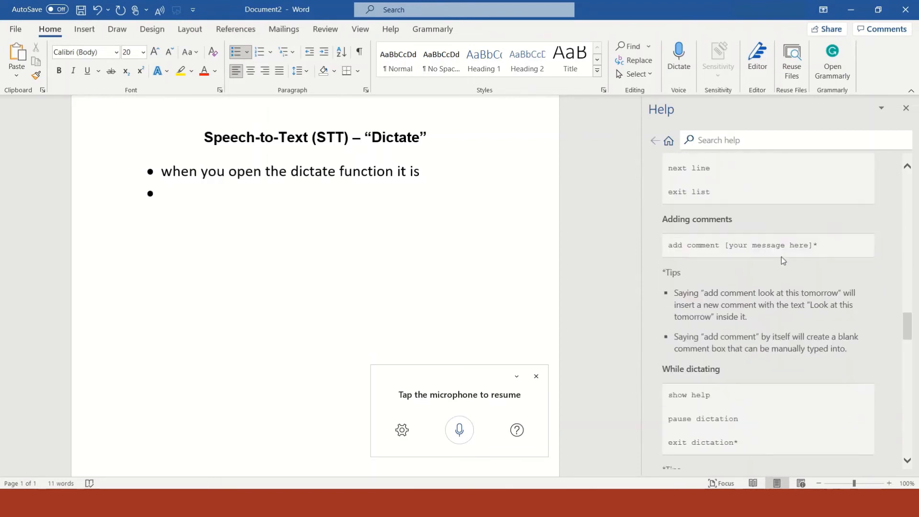
scroll(781, 260, "down", 15)
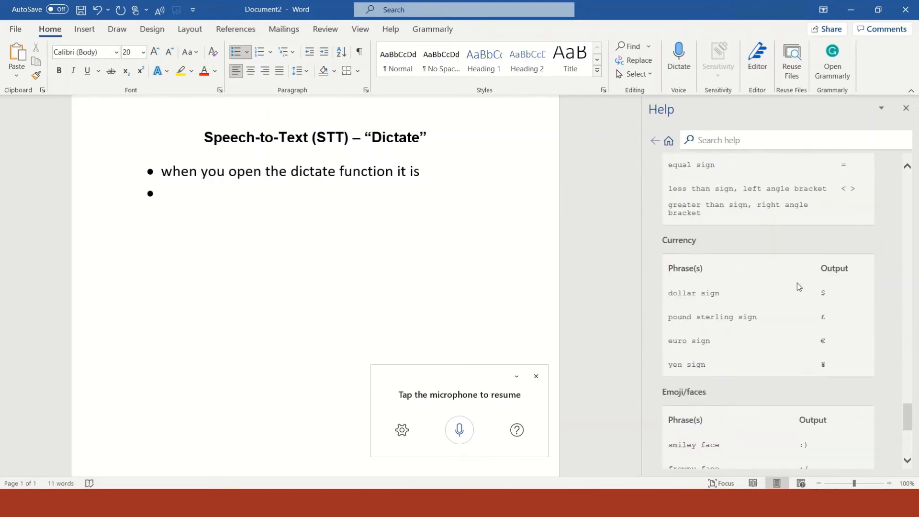
scroll(797, 283, "down", 5)
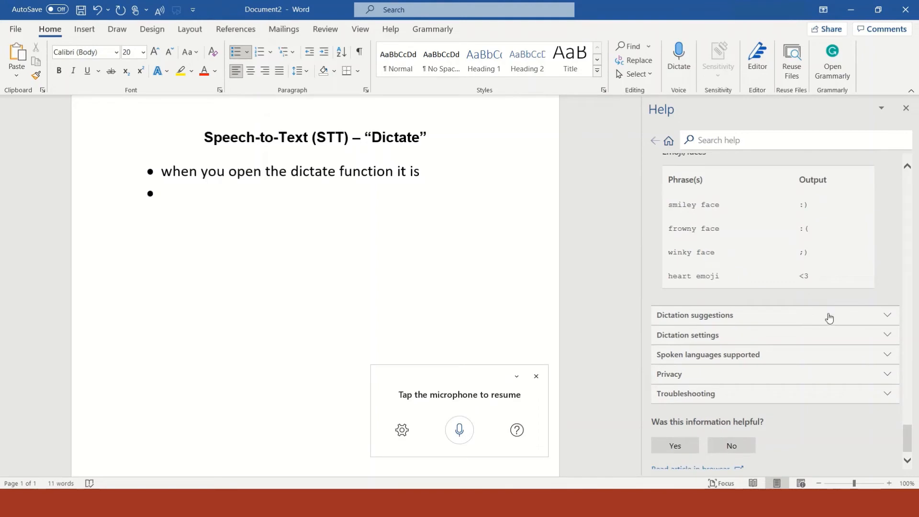
Return to the punctuation phrases in the dictation help, and close both the help and the dictation controls
scroll(796, 316, "up", 15)
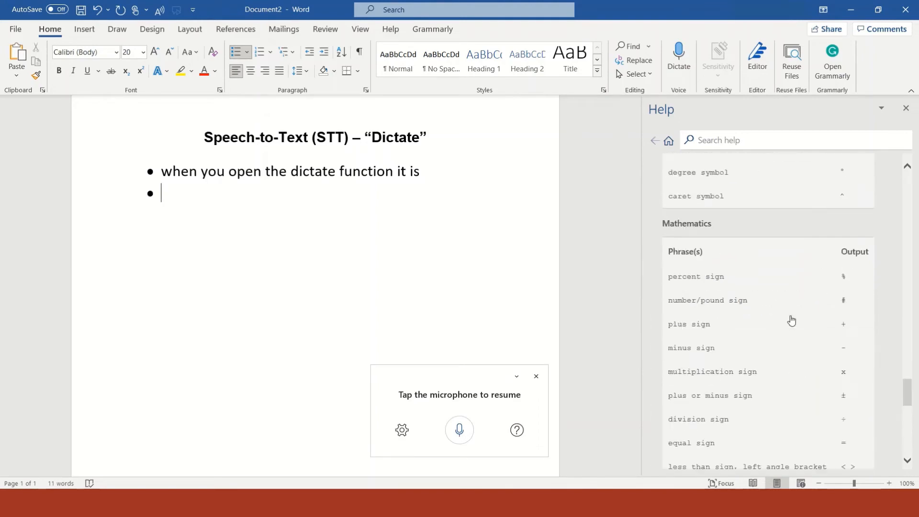
scroll(792, 320, "up", 10)
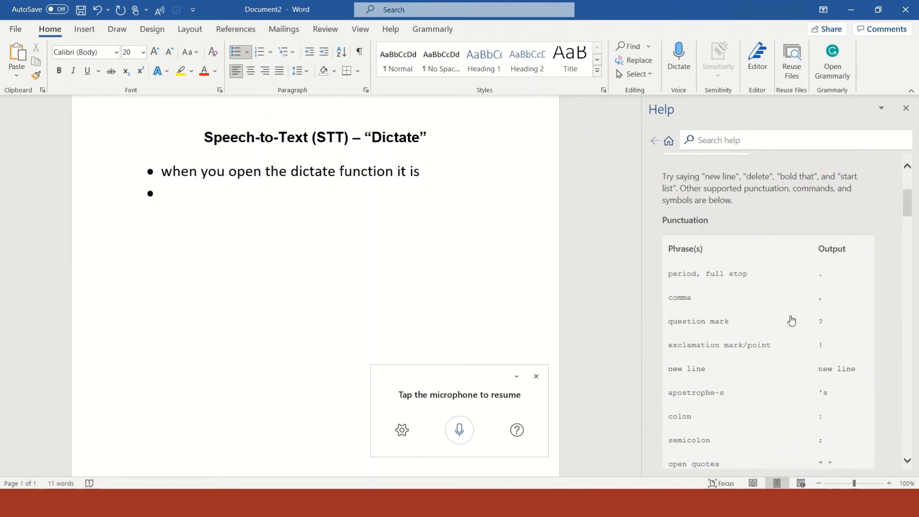
left_click(906, 109)
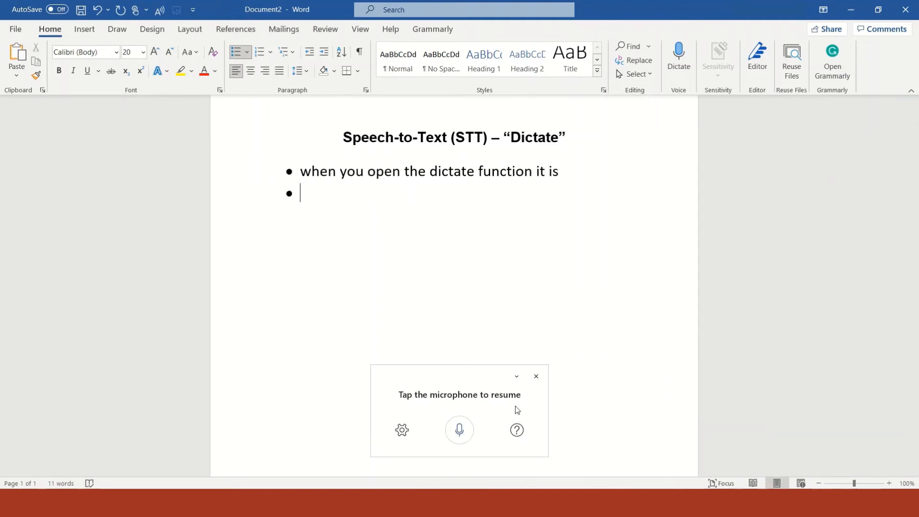
left_click(536, 376)
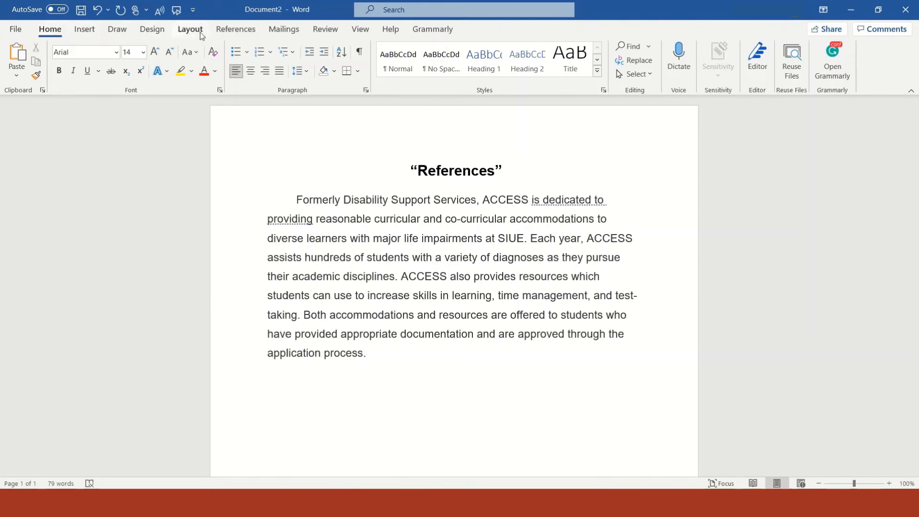
Examine the bibliography style setting among the citation tools for the "References" document
left_click(235, 33)
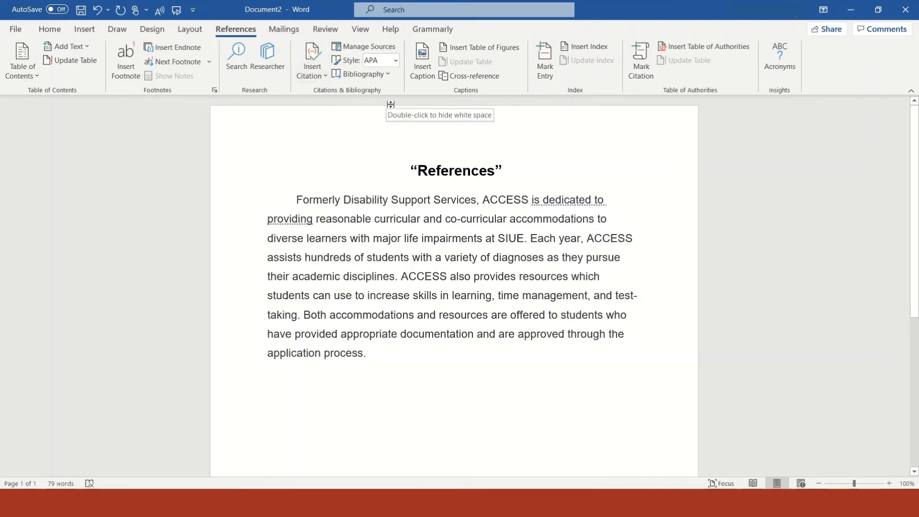
left_click(394, 62)
left_click(400, 59)
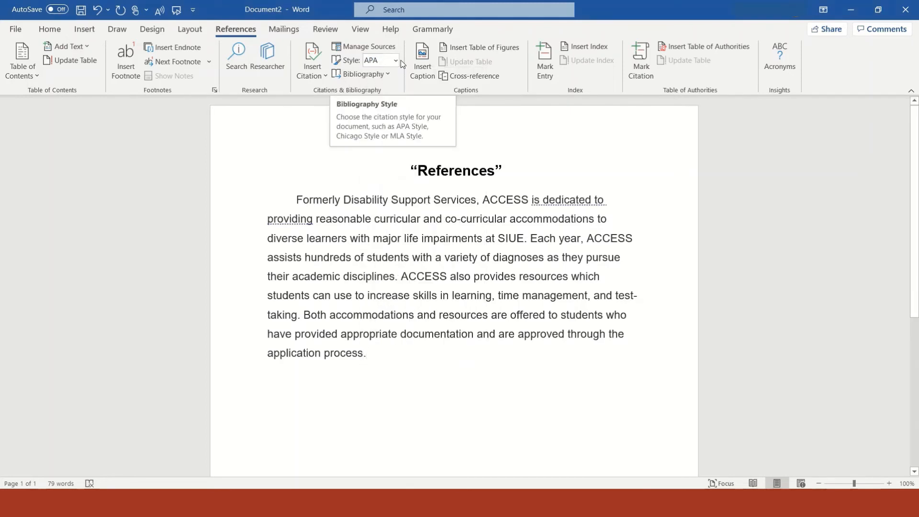
Open the Source Manager and look through the sources available in the master list
left_click(355, 47)
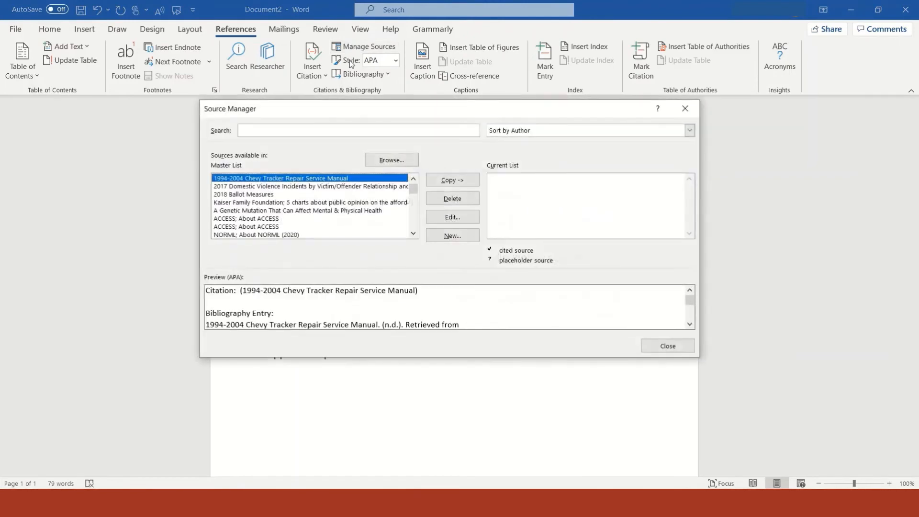
mouse_move(319, 111)
left_mouse_down()
mouse_move(342, 154)
mouse_move(315, 117)
left_mouse_up()
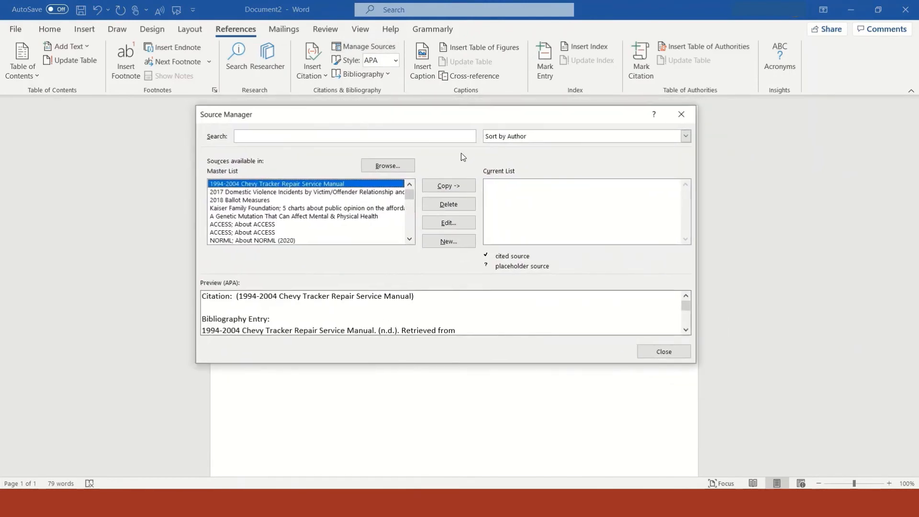
scroll(307, 206, "down", 10)
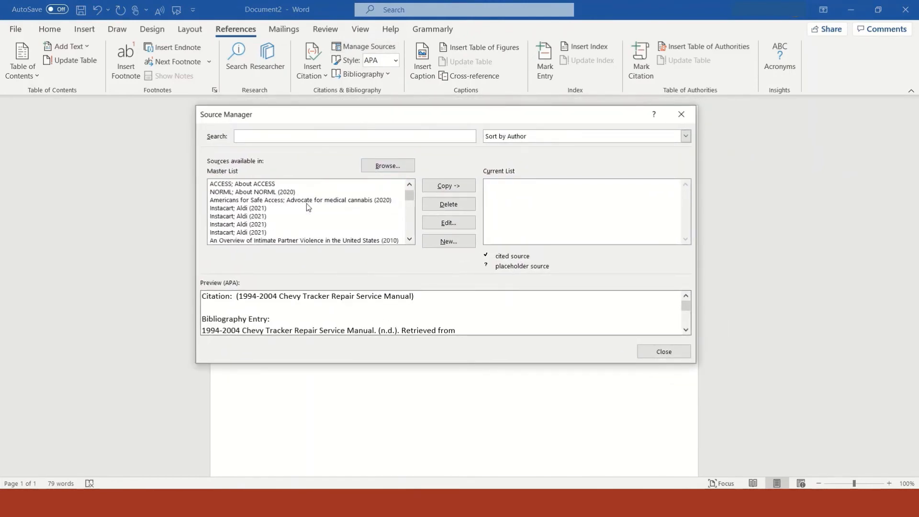
scroll(307, 206, "down", 10)
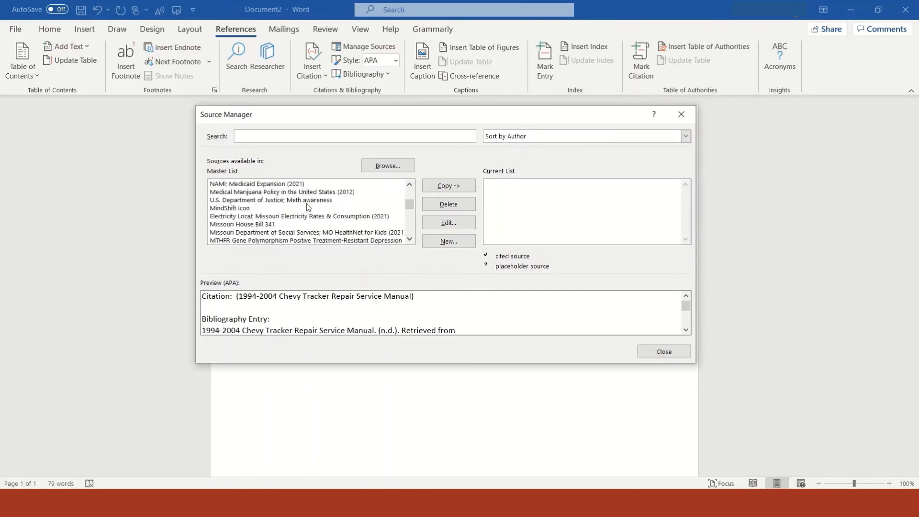
scroll(307, 206, "down", 10)
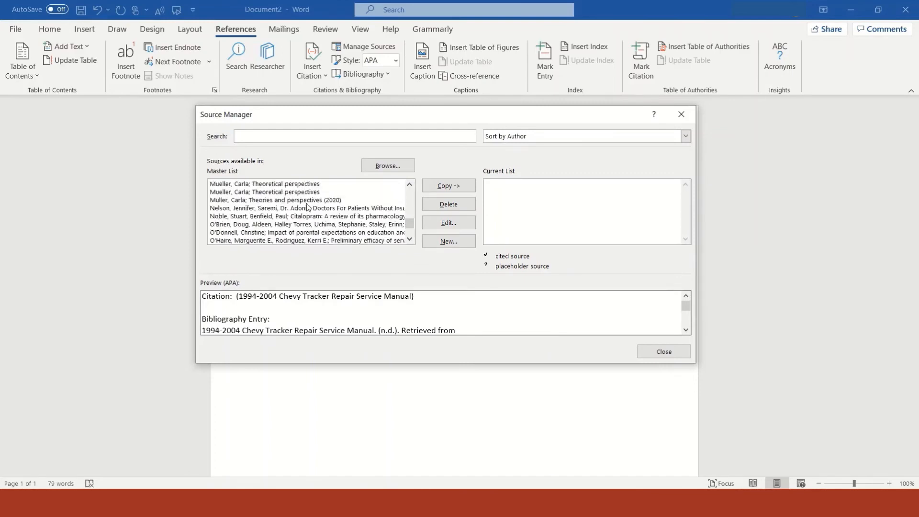
scroll(307, 207, "up", 10)
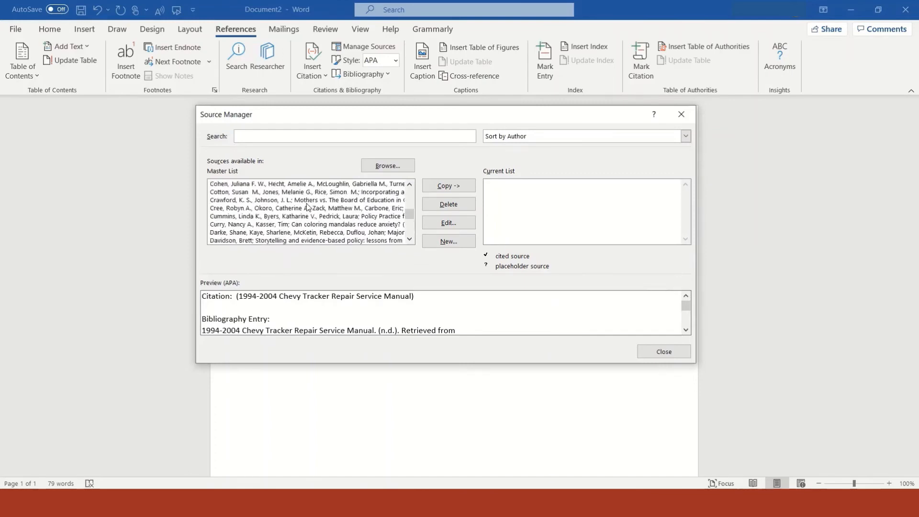
scroll(307, 207, "up", 3)
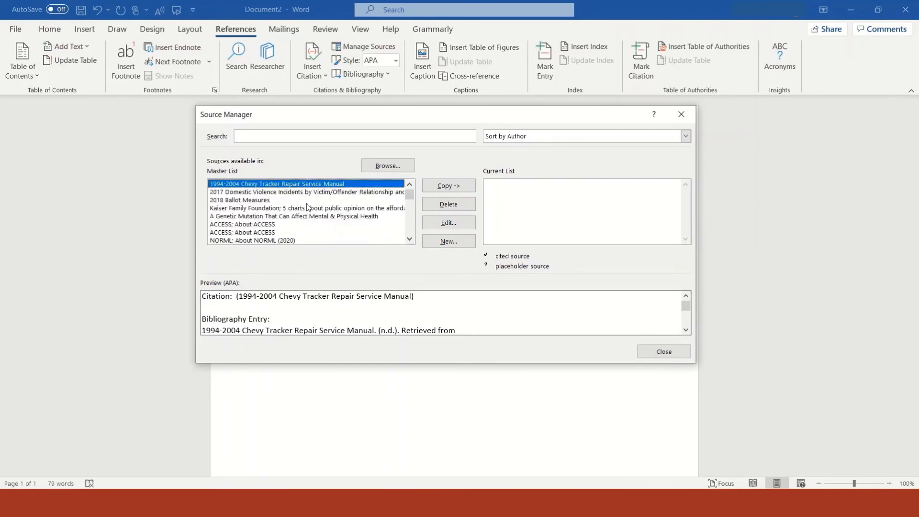
scroll(307, 207, "down", 3)
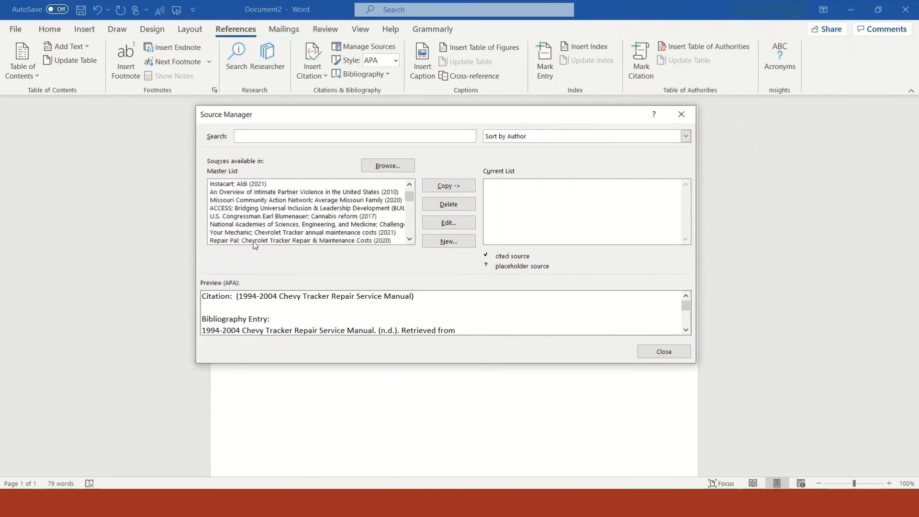
scroll(287, 215, "down", 5)
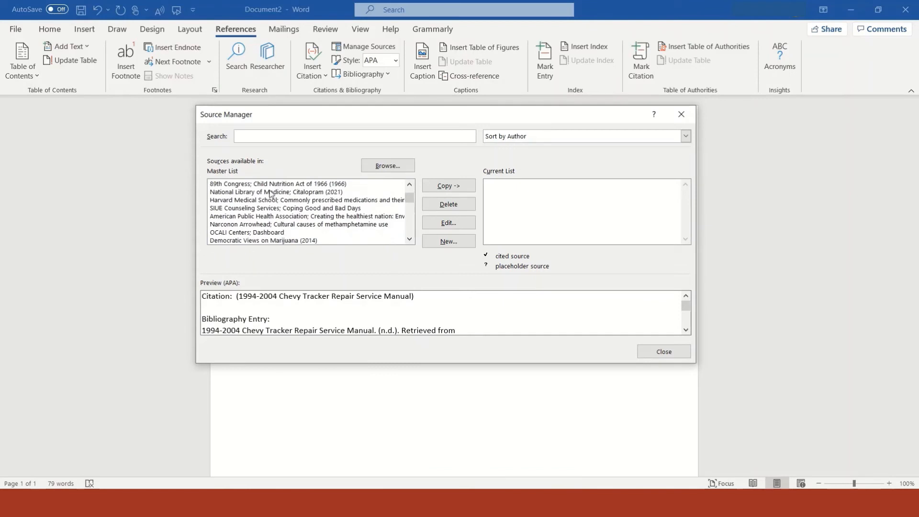
Copy the "National Library of Medicine; Citalopram (2021)" source into the current list, and delete it from that list
left_click(271, 192)
left_click(463, 186)
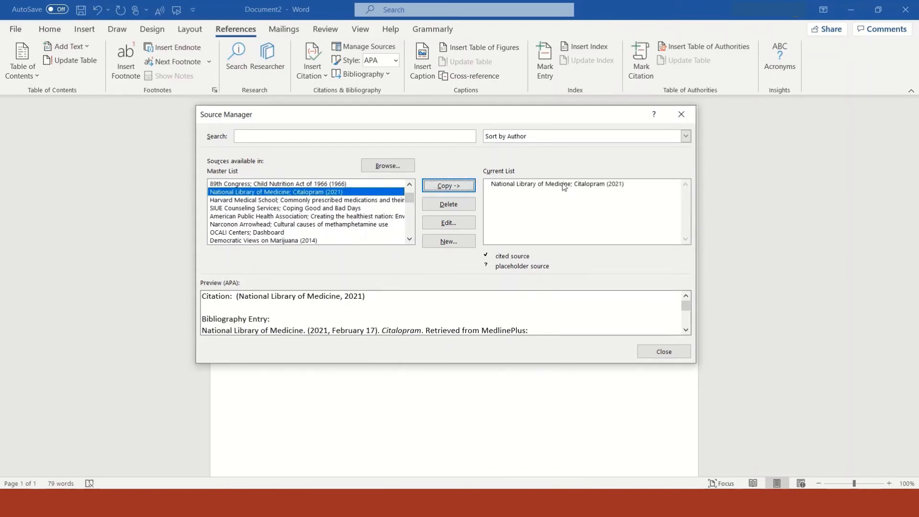
left_click(564, 187)
left_click(449, 204)
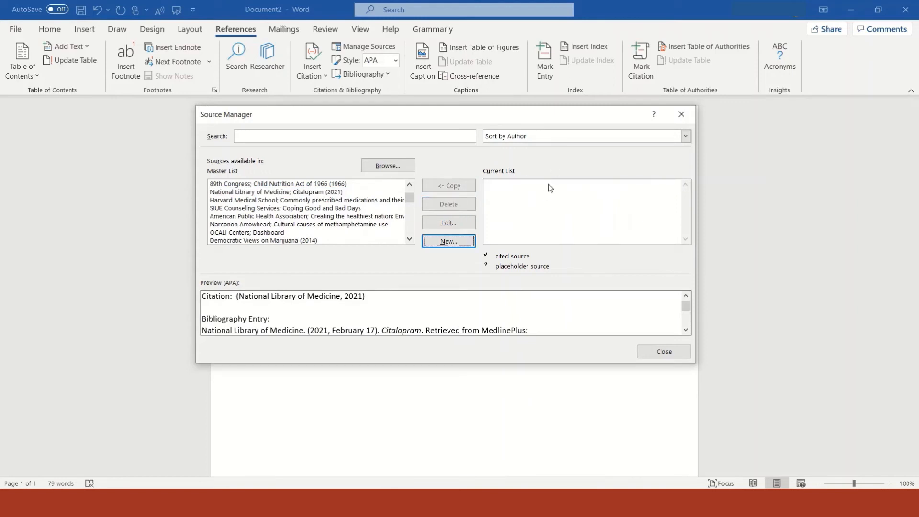
Start a new source, review the available source types, and choose Journal Article
left_click(466, 244)
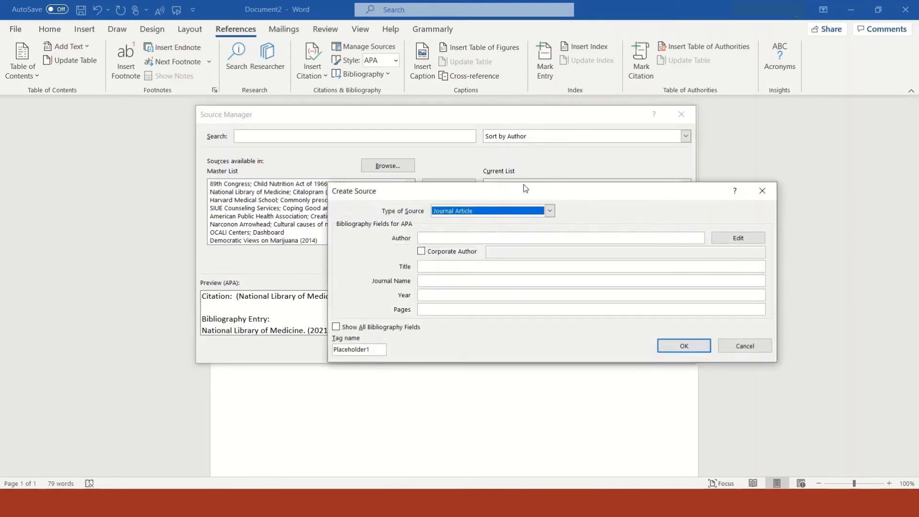
left_click(548, 211)
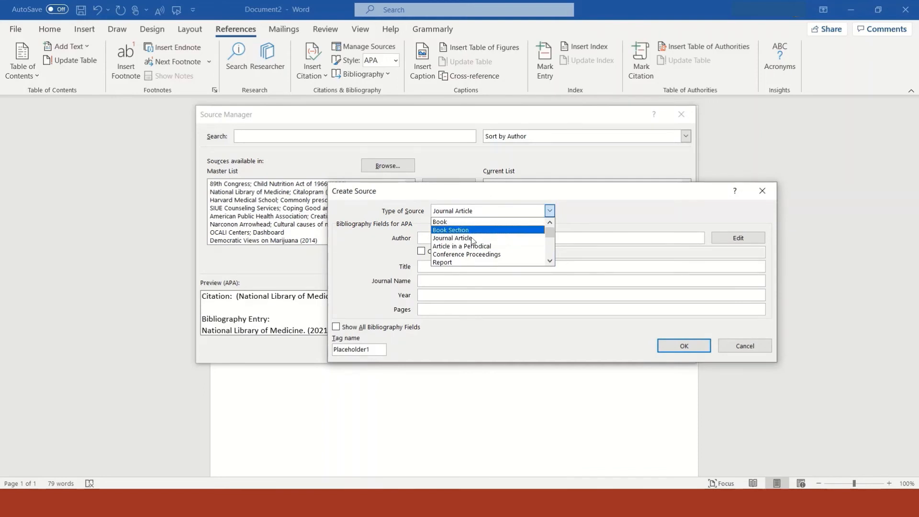
scroll(474, 234, "down", 3)
scroll(473, 242, "up", 3)
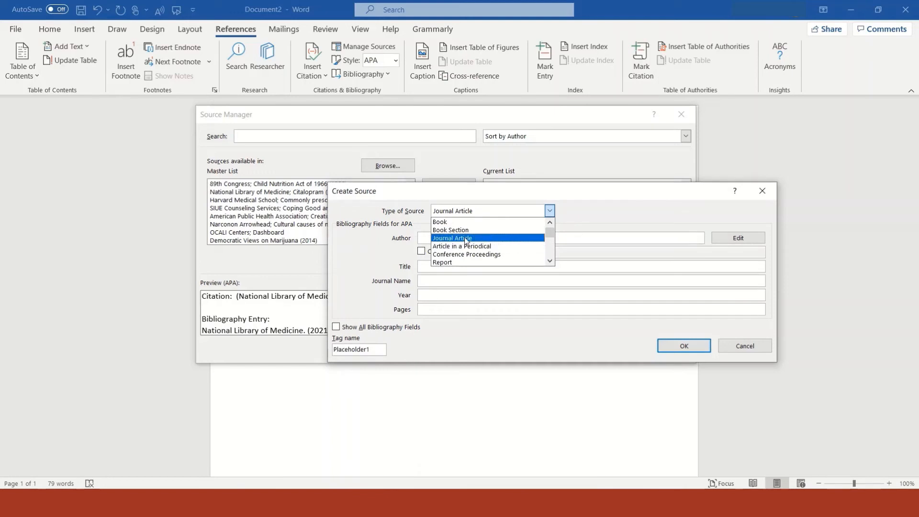
left_click(471, 238)
left_click(536, 238)
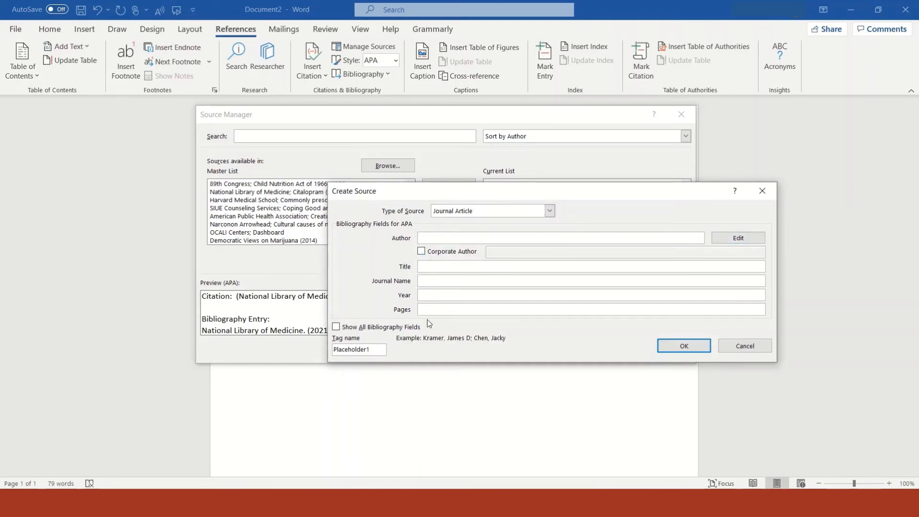
Show all bibliography fields for the journal article, review them from Author to DOI, and save the source blank
left_click(381, 327)
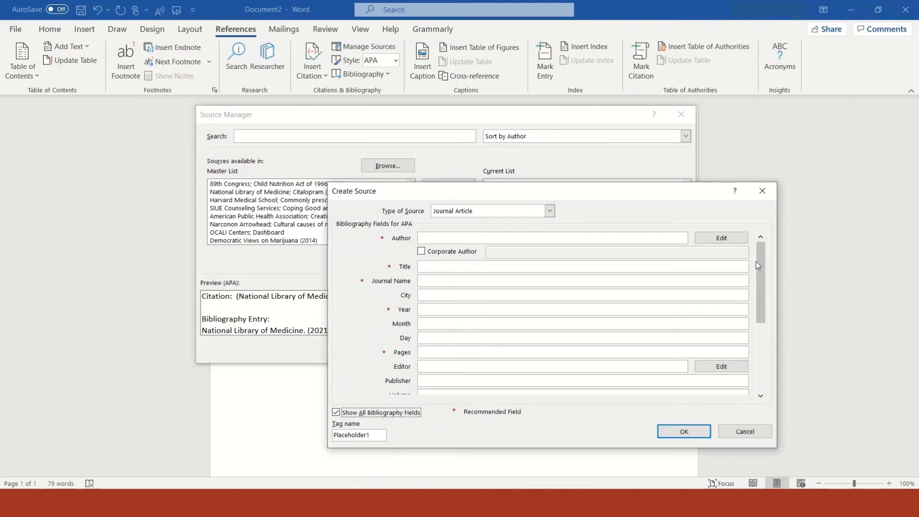
left_click_drag(762, 252, 762, 354)
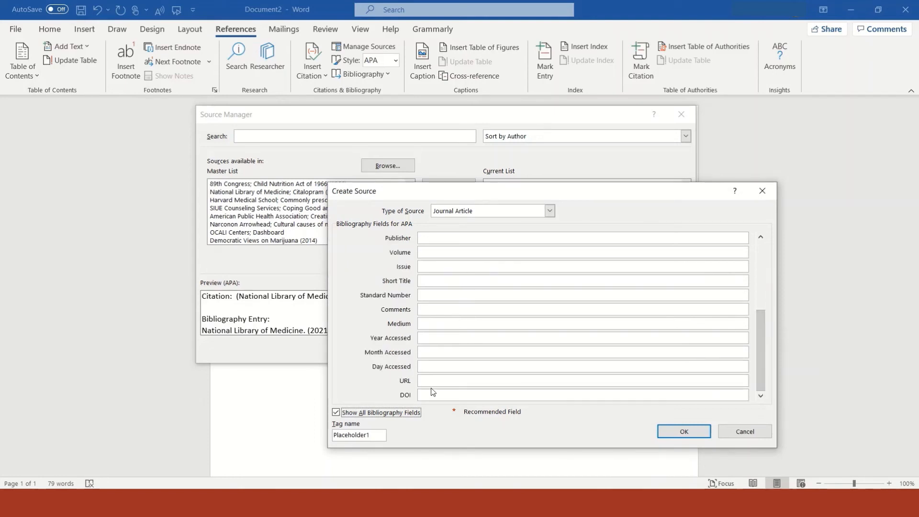
left_click_drag(759, 349, 758, 280)
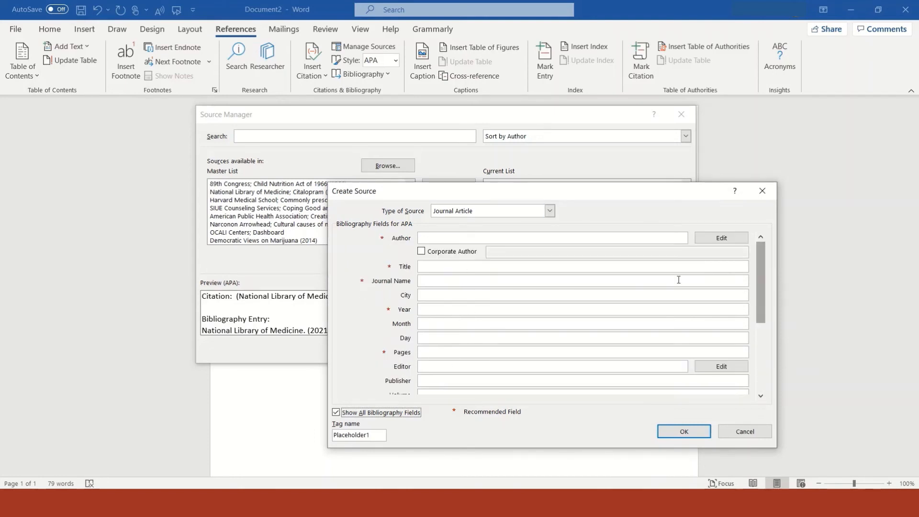
left_click(683, 431)
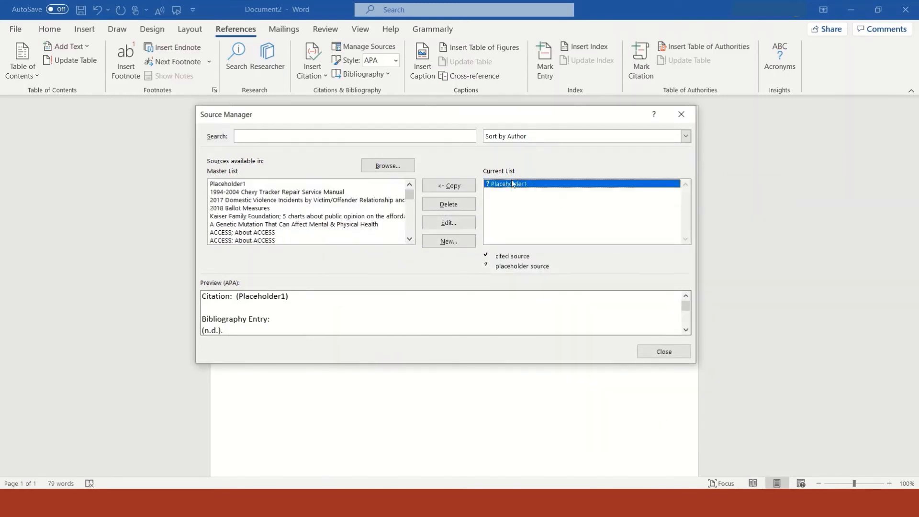
Replace the placeholder source in the current list with "ACCESS; About ACCESS" from the master list, and close the Source Manager
left_click(466, 201)
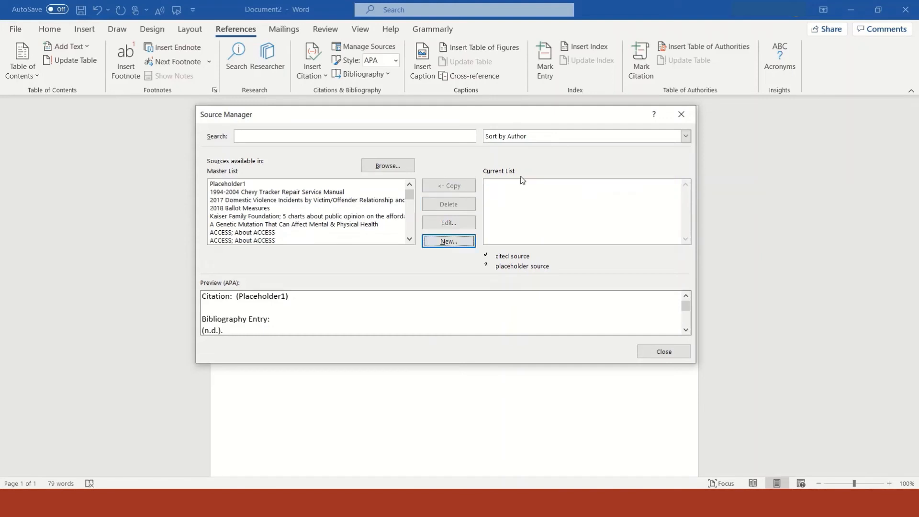
left_click(256, 233)
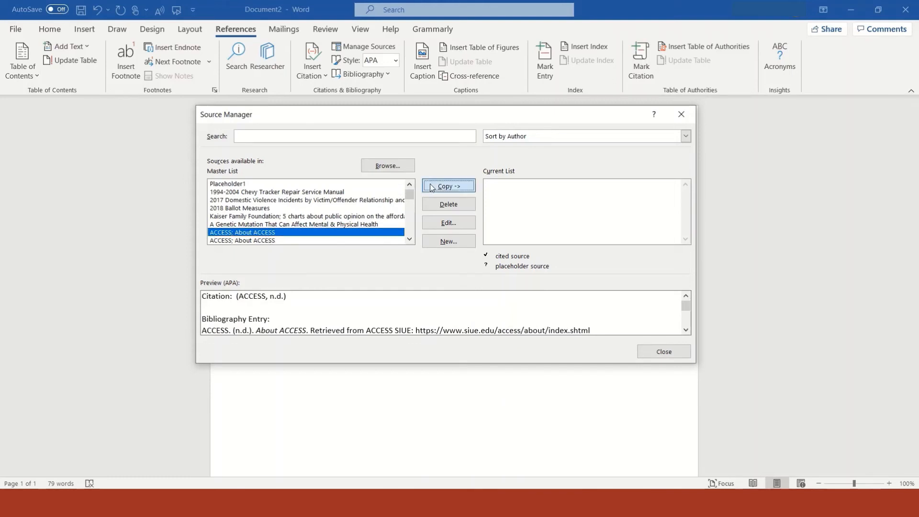
left_click(448, 186)
left_click(535, 185)
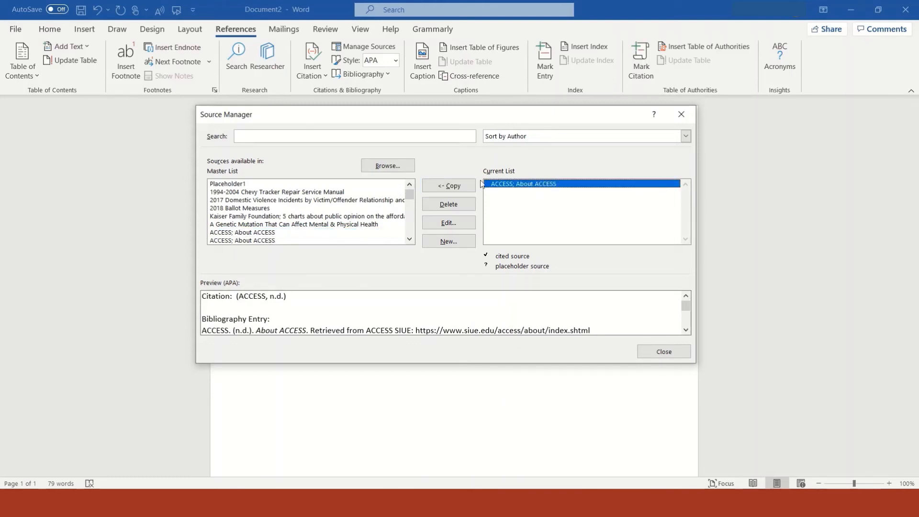
left_click(663, 352)
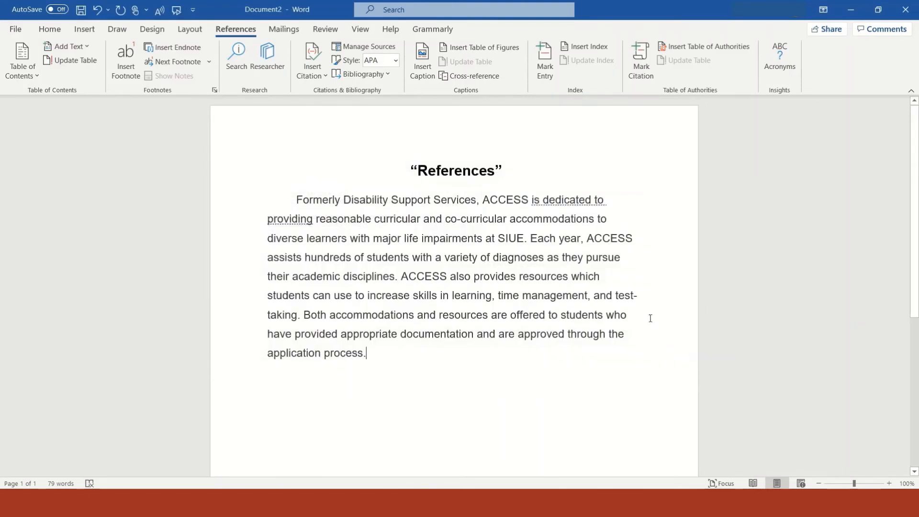
Enclose the ACCESS paragraph in quotation marks, removing the period after "application process"
left_click(317, 76)
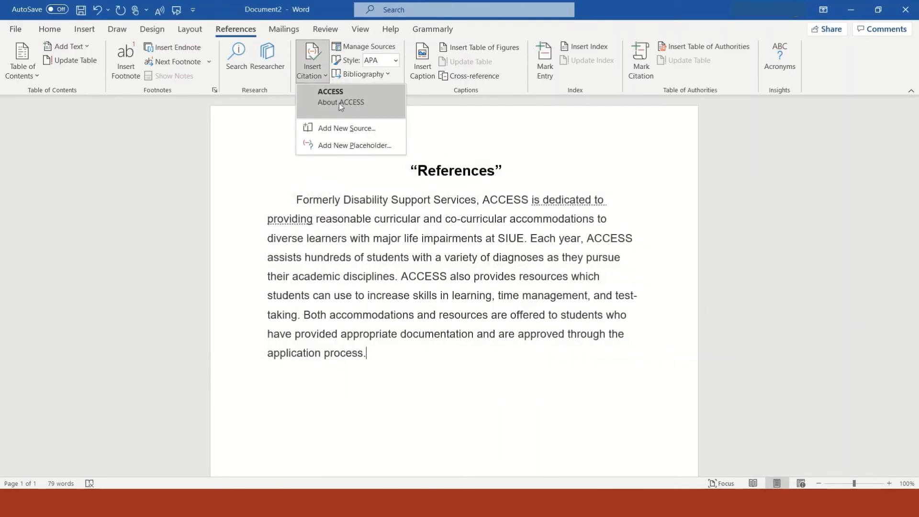
left_click(396, 353)
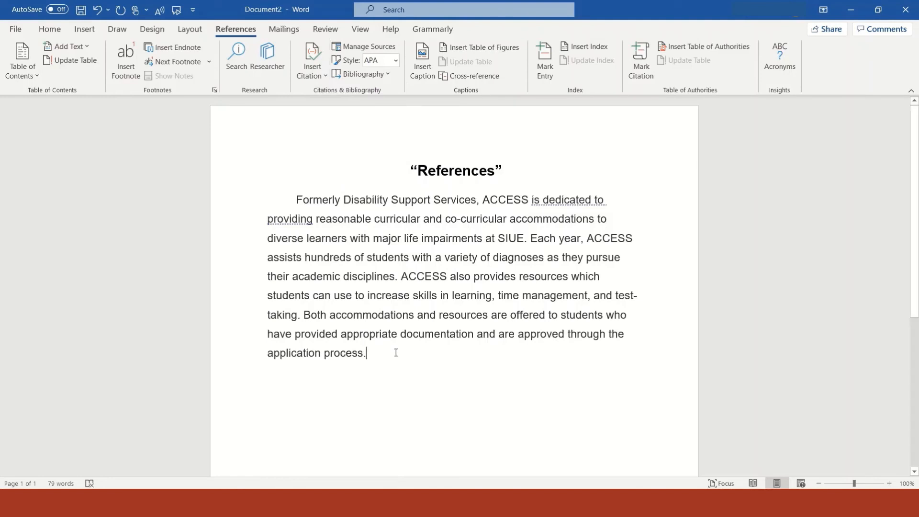
type("\"")
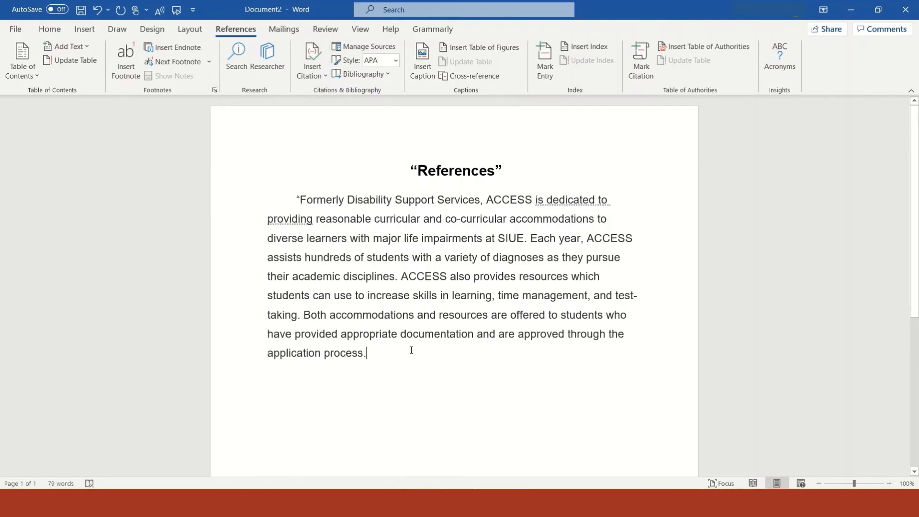
key("BackSpace")
type("\"")
Insert the ACCESS "About ACCESS" citation after the closing quotation mark, and end the sentence with a period
left_click(312, 66)
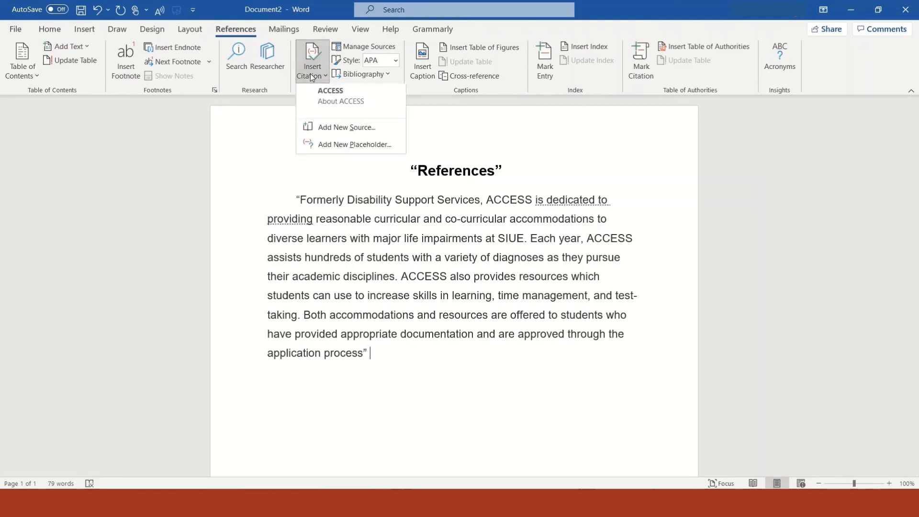
left_click(328, 103)
type(".d.).")
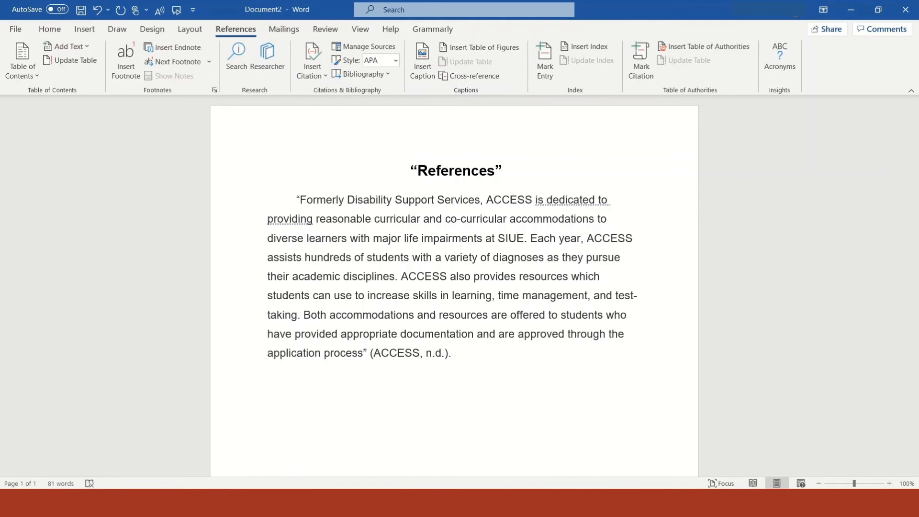
left_click(378, 352)
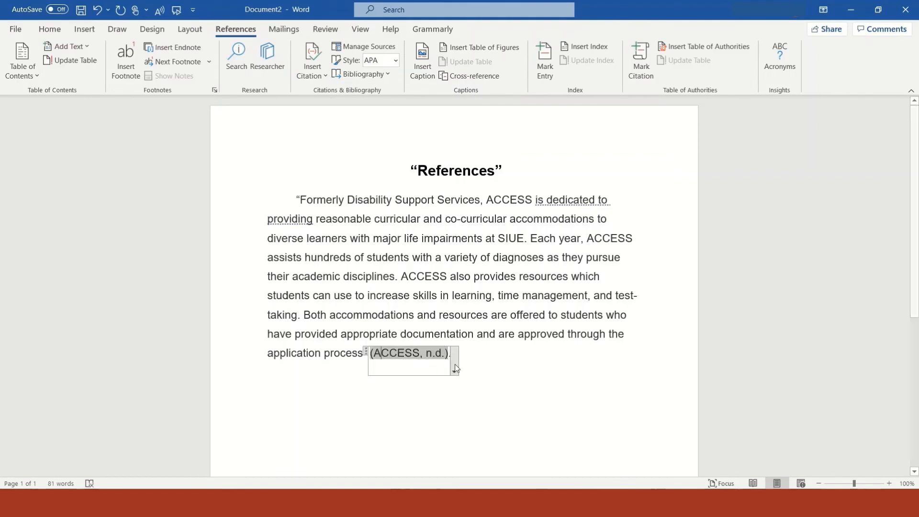
Edit the ACCESS in-text citation at the end of the paragraph to add page number 23
left_click(454, 373)
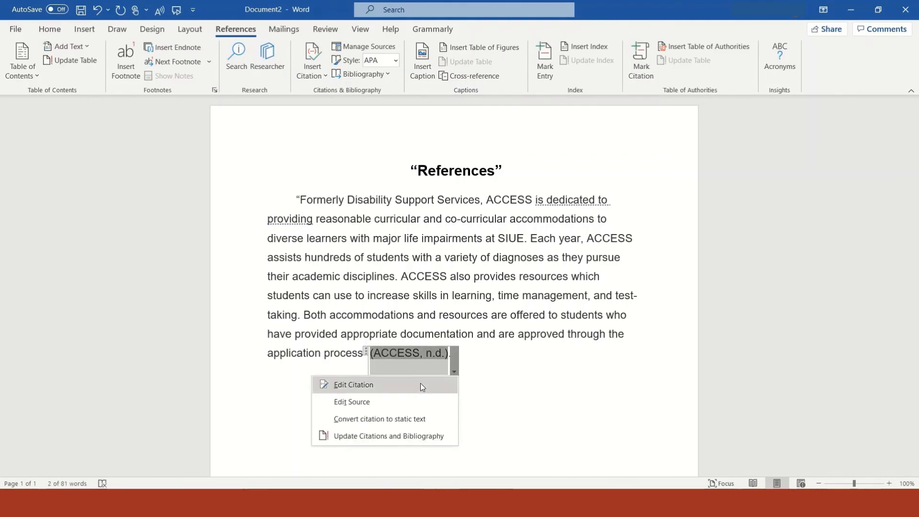
left_click(359, 385)
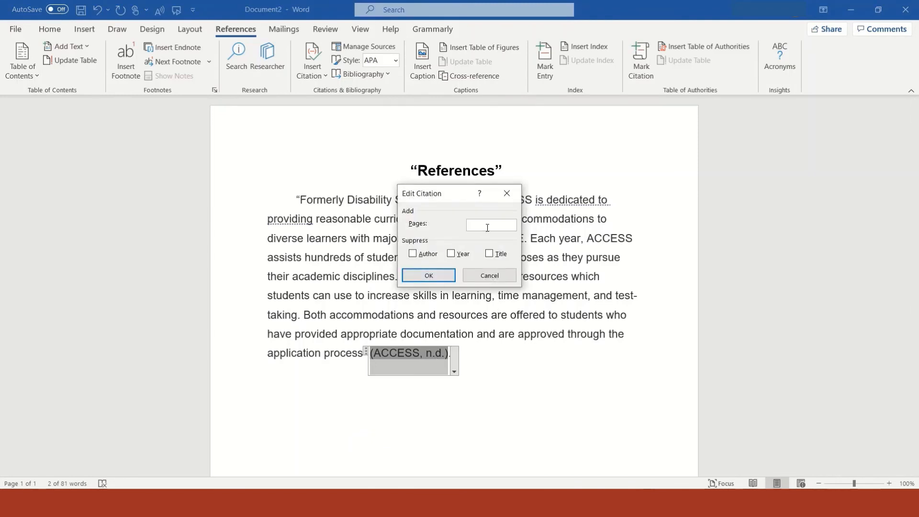
type("23")
left_click(429, 275)
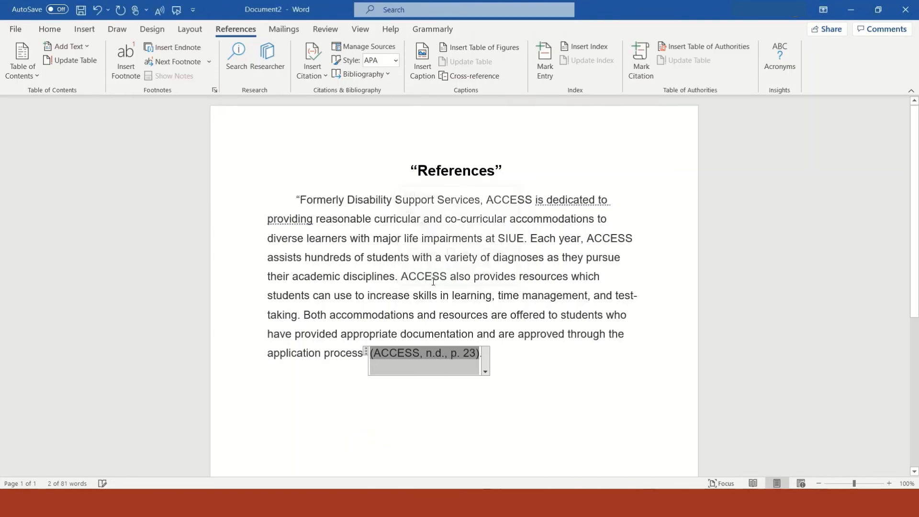
left_click(518, 335)
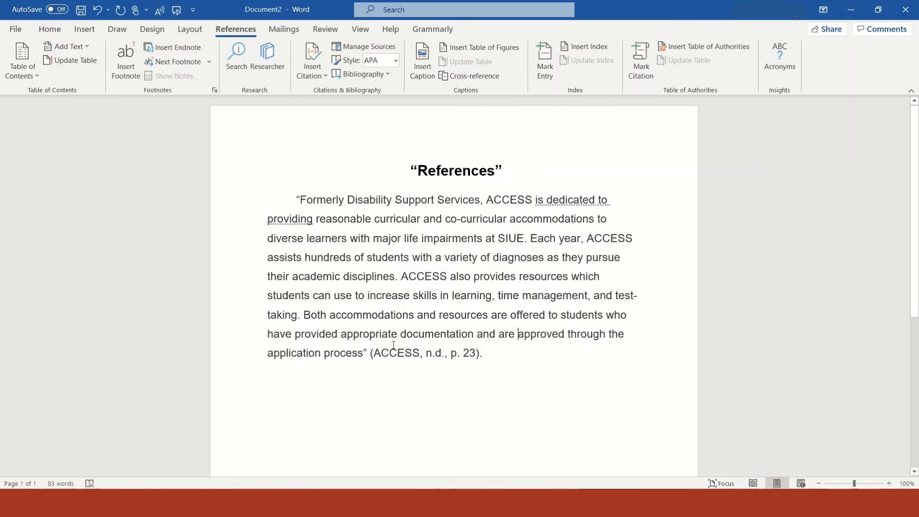
Suppress the author, year and title in the ACCESS citation, keeping only the page reference
left_click(466, 355)
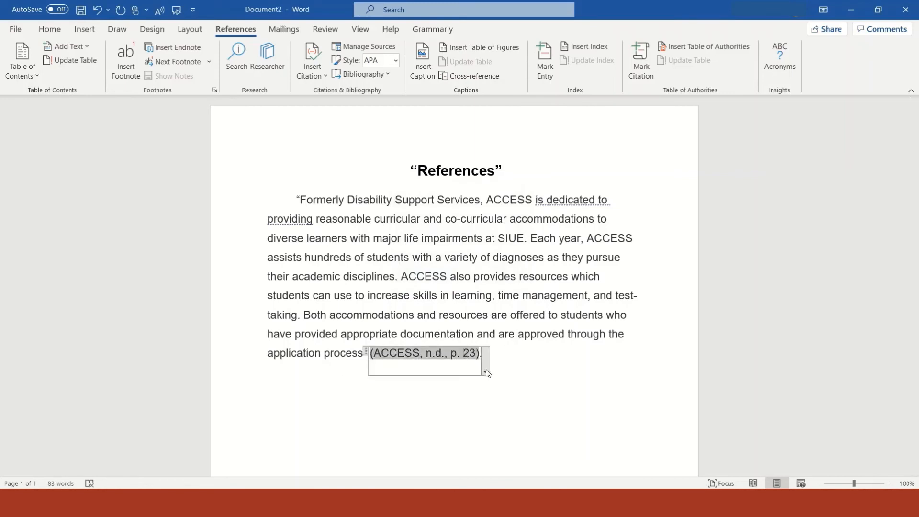
left_click(485, 371)
left_click(448, 391)
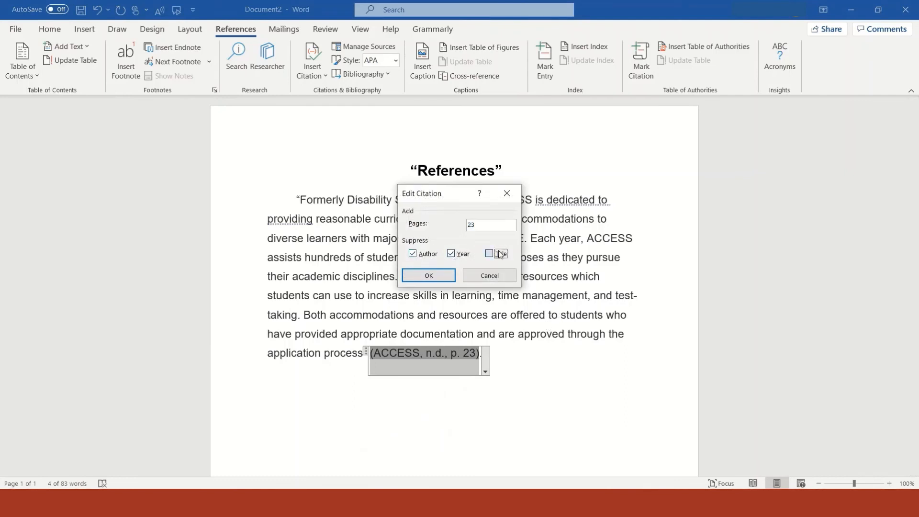
left_click(426, 281)
left_click(484, 353)
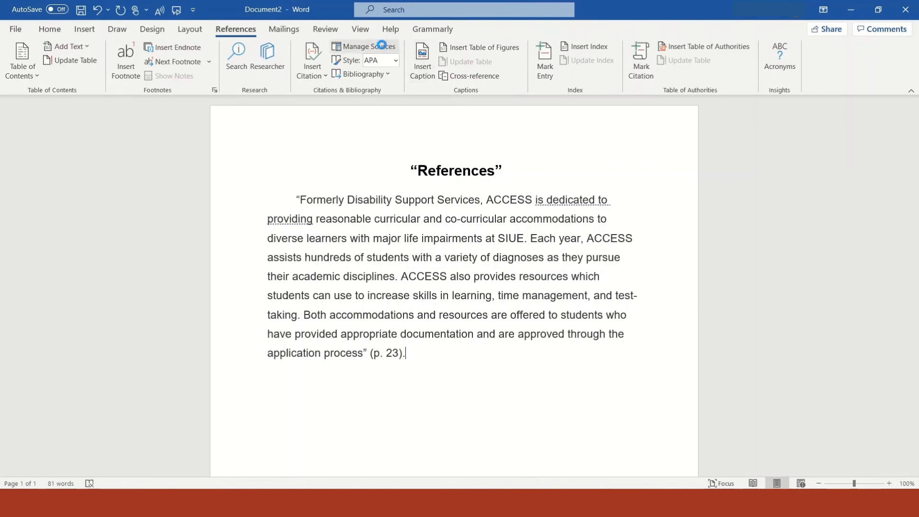
Check the cited sources in the Source Manager's current list, and close it
left_click(366, 47)
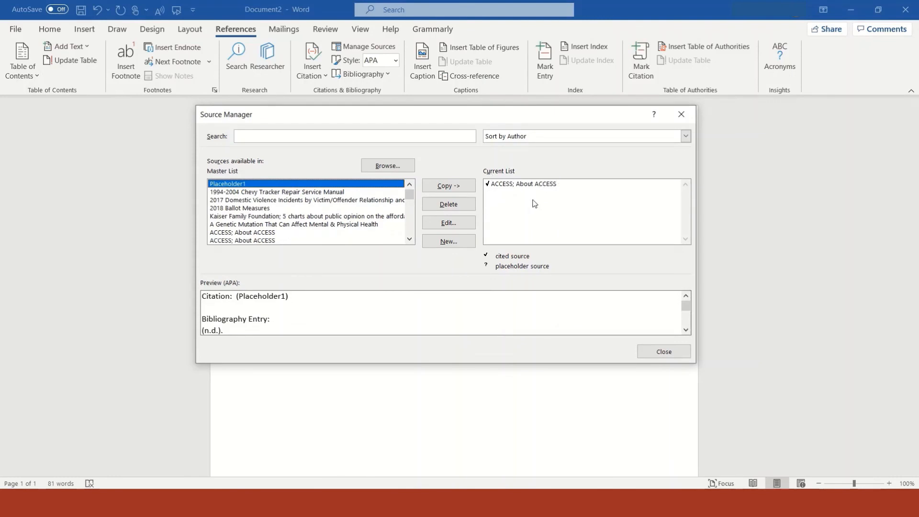
left_click(663, 351)
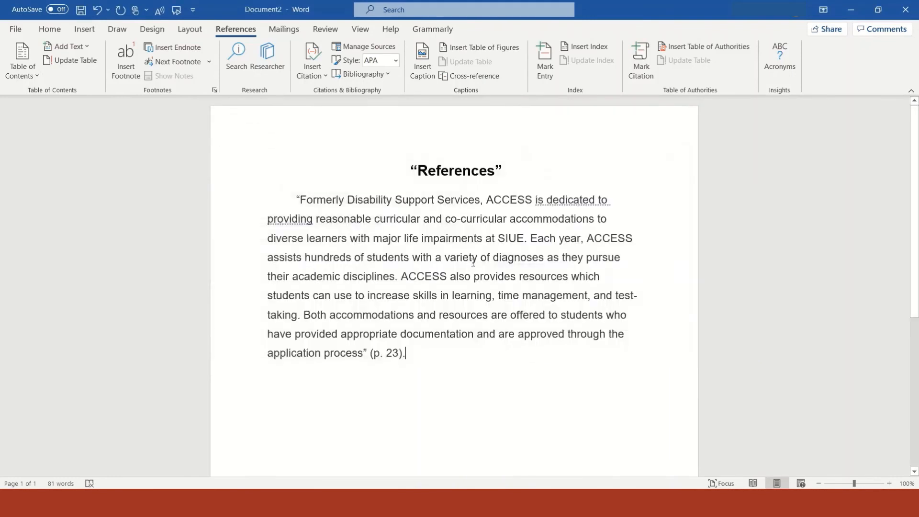
Add blank space after the quoted ACCESS paragraph, and start a new page below it
left_click(439, 358)
key("Return")
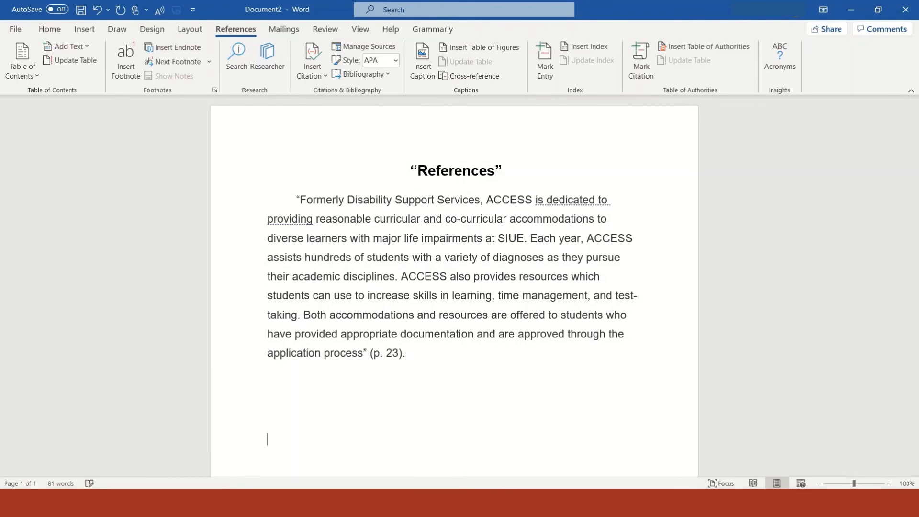
scroll(521, 254, "down", 5)
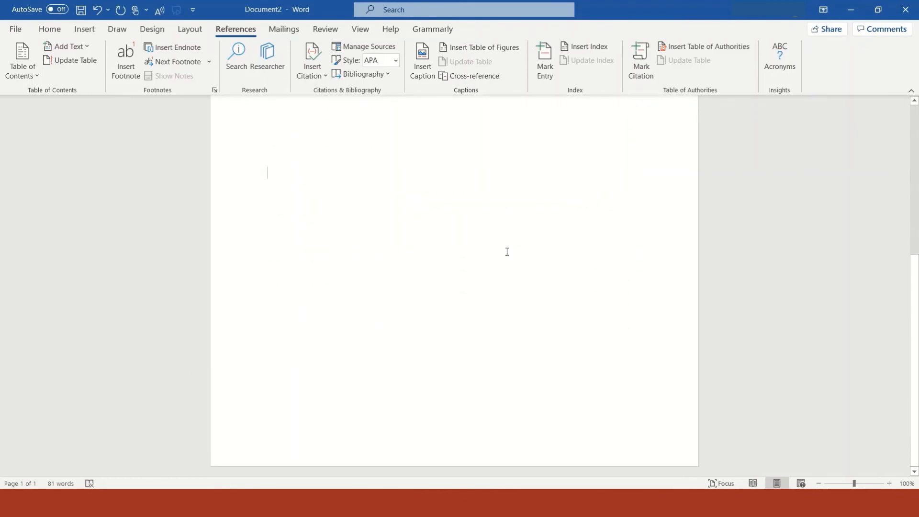
key("Return")
key("Return")
key("ctrl+Return")
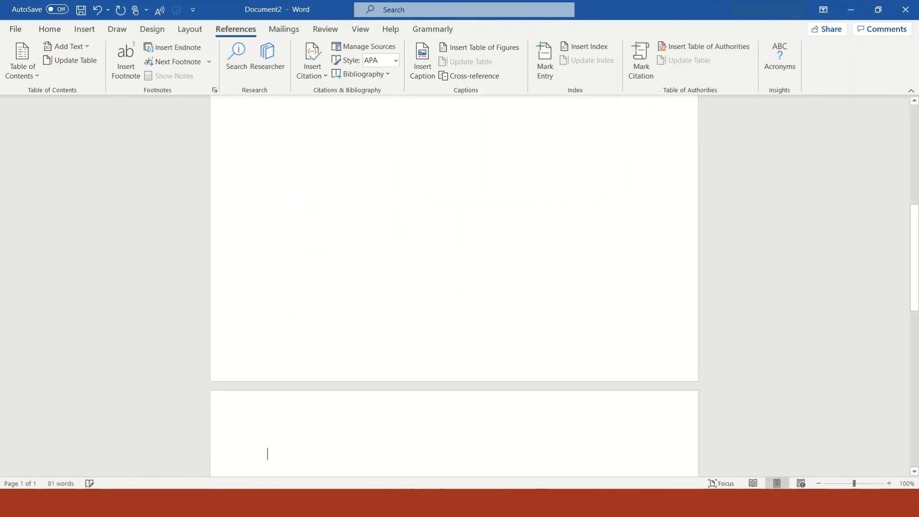
Insert the built-in "References" bibliography at the top of the second page, and review its ACCESS entry
scroll(500, 250, "down", 5)
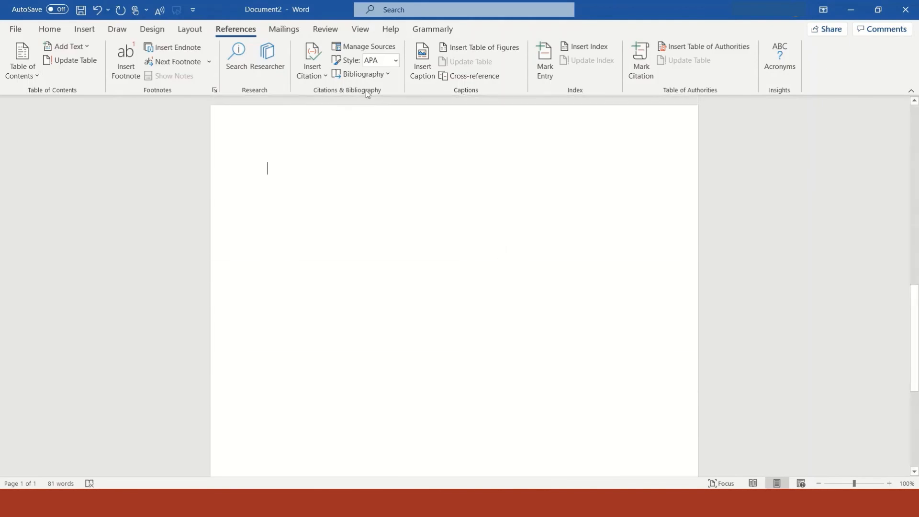
left_click(375, 74)
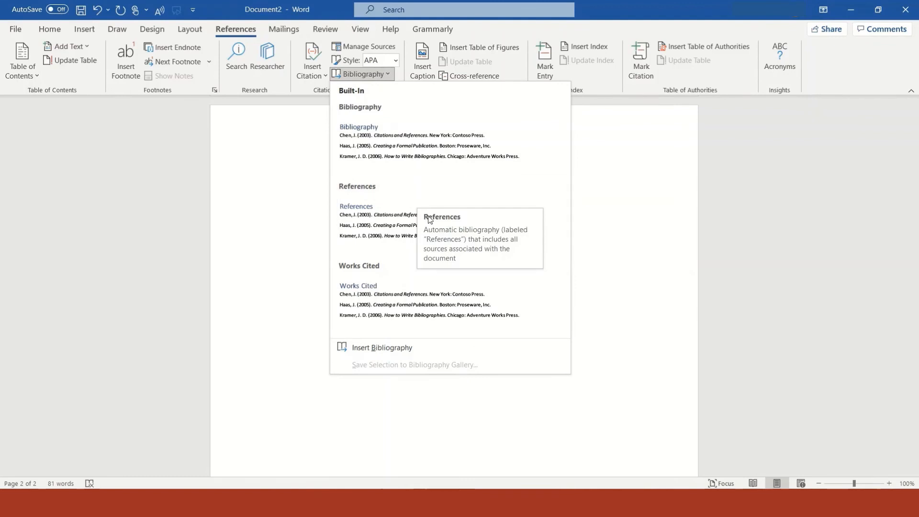
left_click(375, 224)
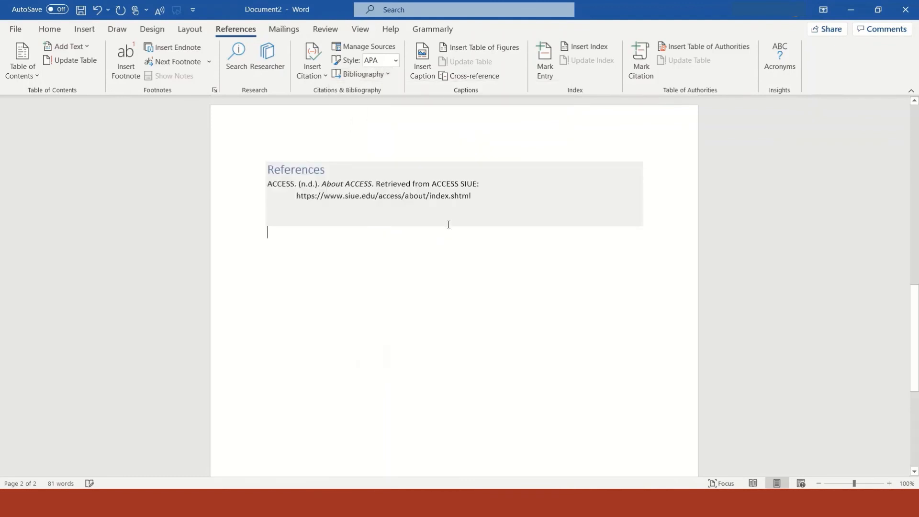
left_click(486, 201)
left_click(334, 328)
left_click(286, 176)
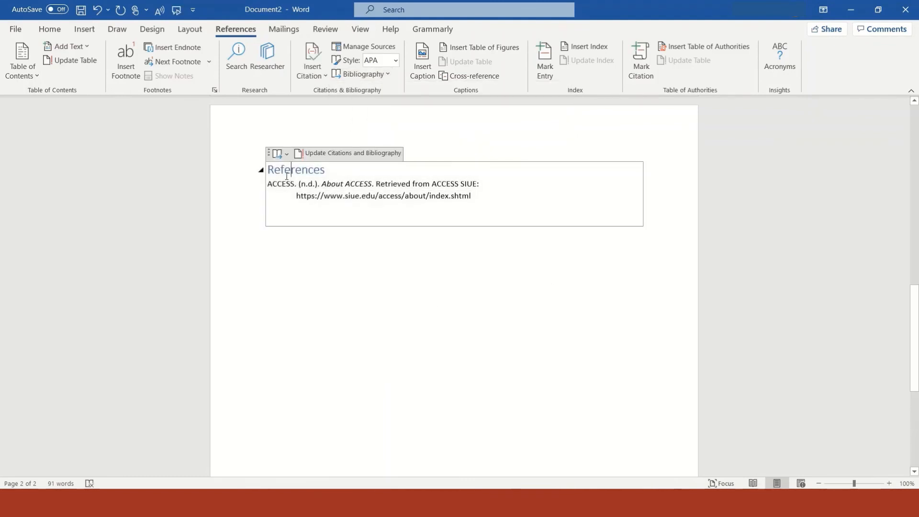
scroll(362, 272, "up", 10)
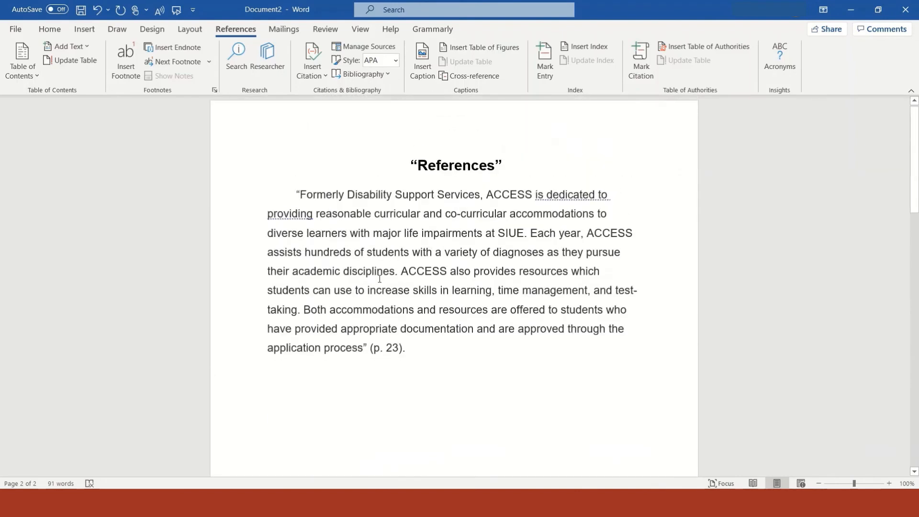